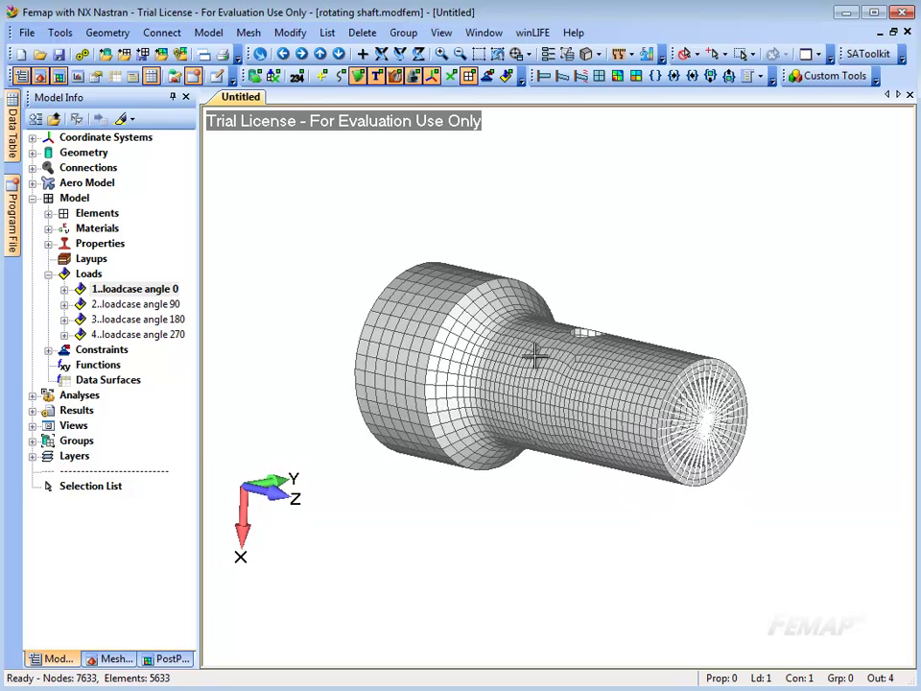
Step: Turn on the display of constraints and loads on the shaft and activate loadcase angle 0
{"action": "left_click", "coordinate": [488, 77]}
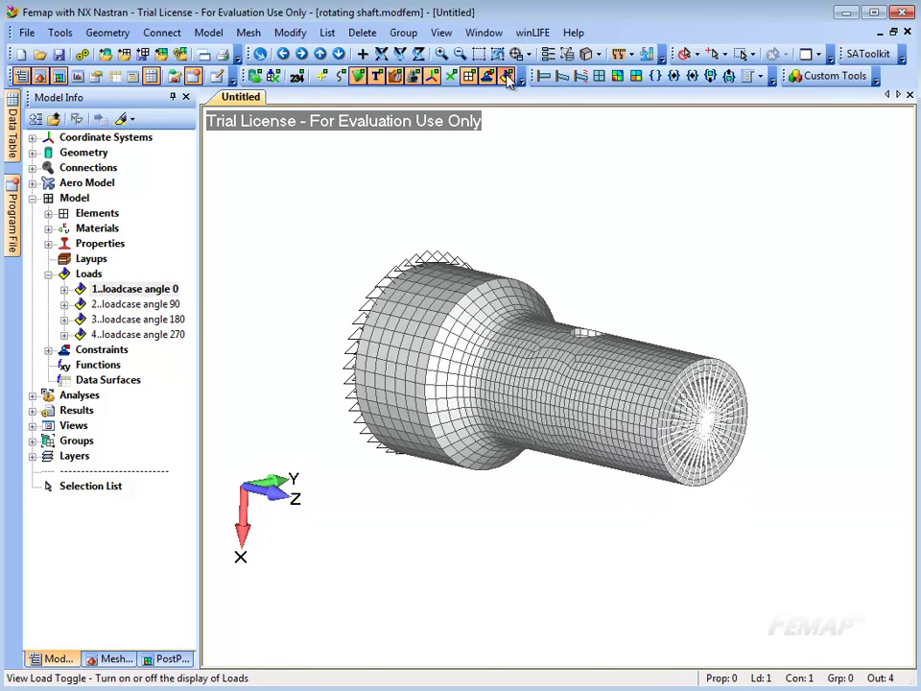
{"action": "left_click", "coordinate": [507, 76]}
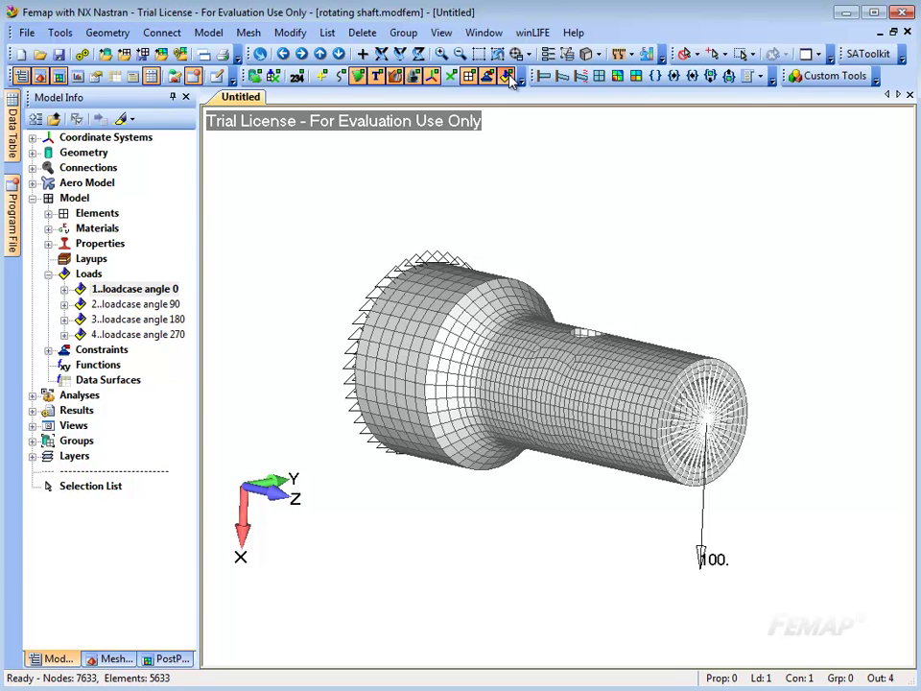
{"action": "left_click", "coordinate": [153, 294]}
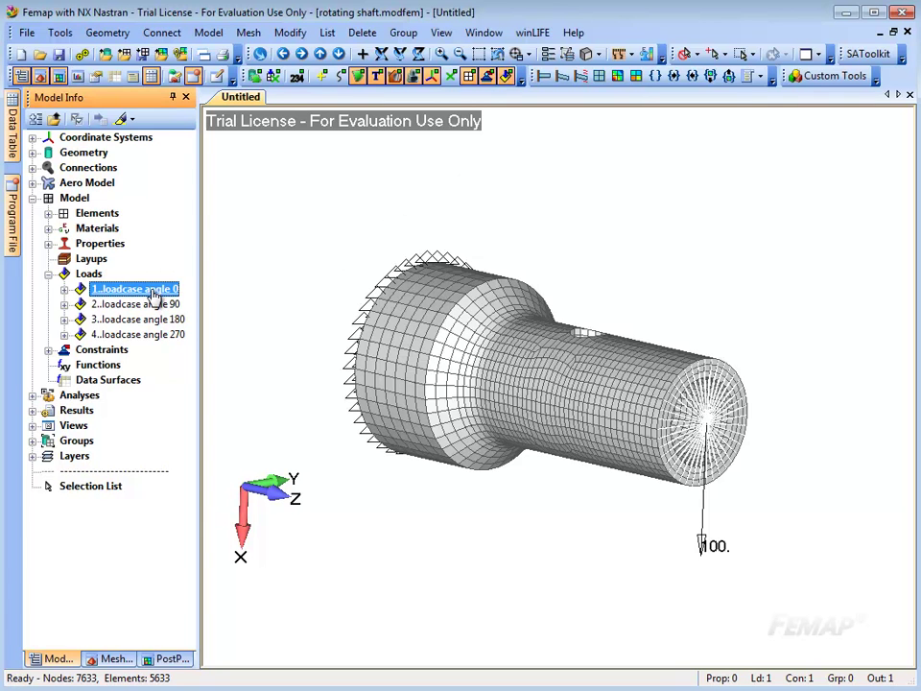
Step: Show the shaft's deformed shape with the Solid Von Mises Stress contour and inspect the cross hole
{"action": "left_click", "coordinate": [562, 79]}
{"action": "left_click", "coordinate": [581, 76]}
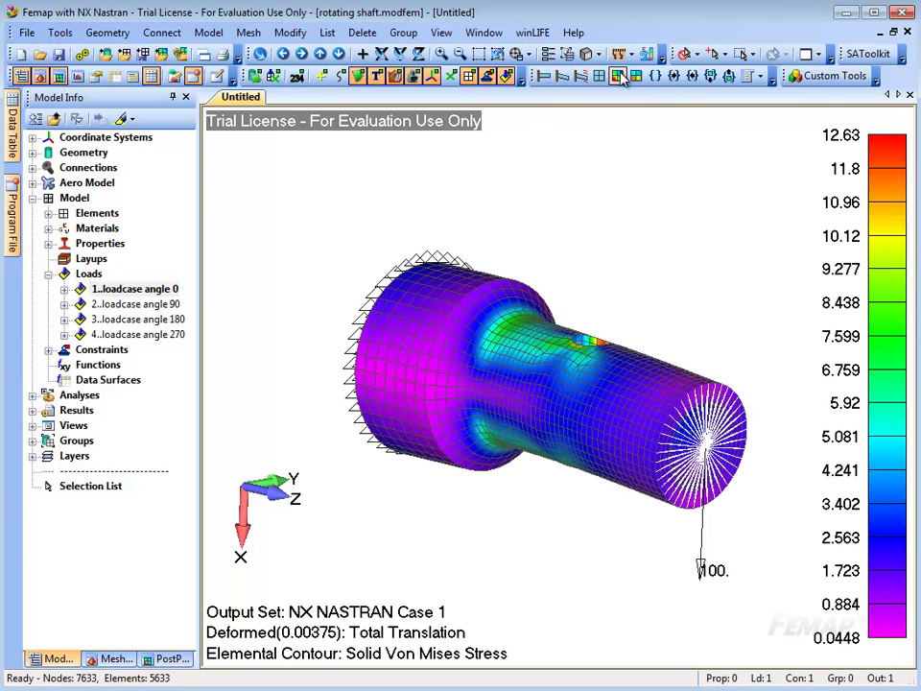
{"action": "left_click_drag", "start_coordinate": [606, 185], "coordinate": [599, 226]}
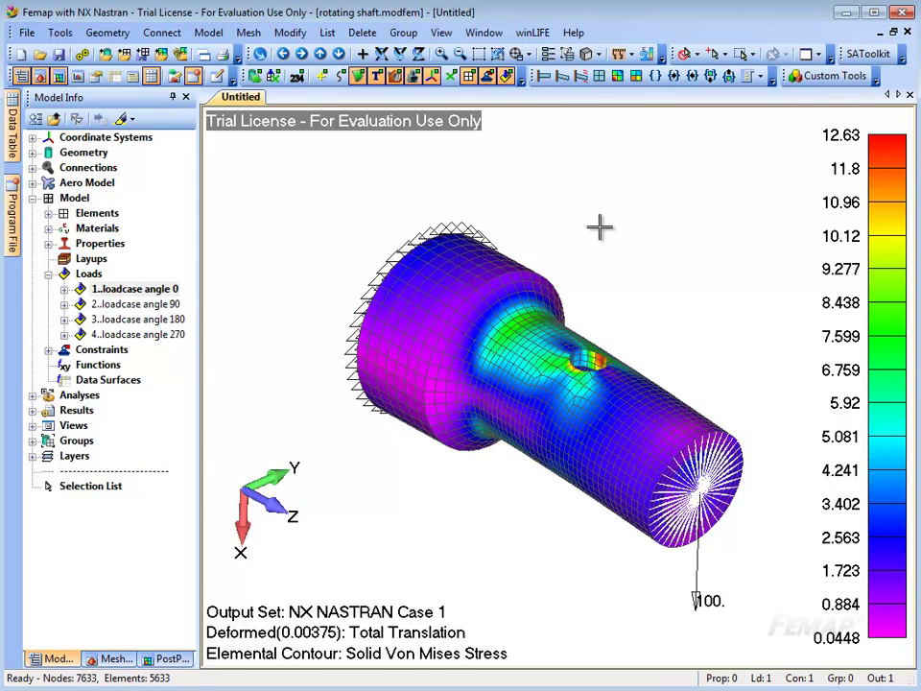
Step: Review the deformed stress contours for loadcases angle 90, angle 180 and angle 270 one after another
{"action": "double_click", "coordinate": [140, 304]}
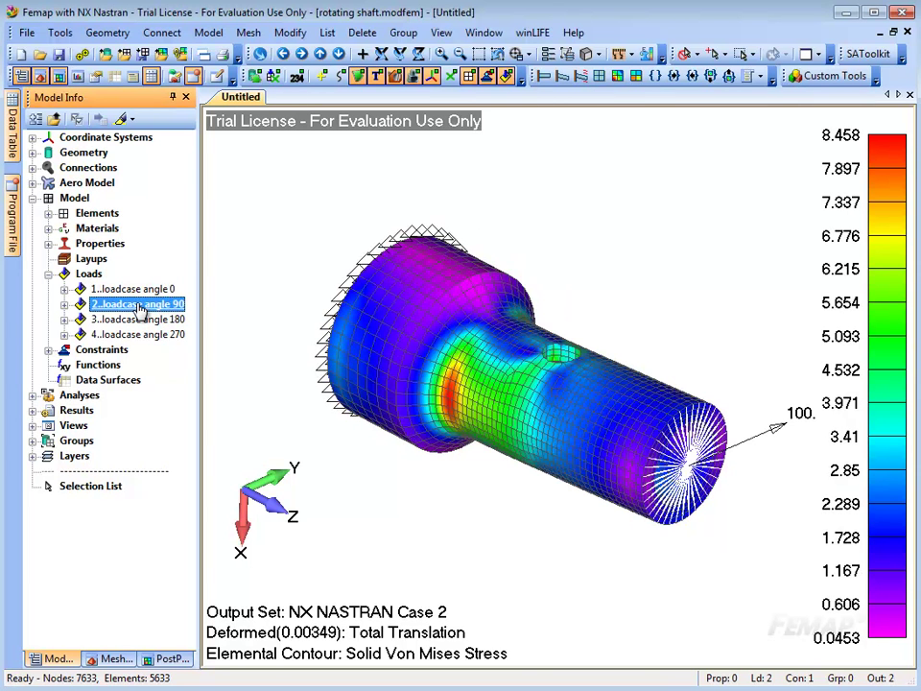
{"action": "double_click", "coordinate": [143, 319]}
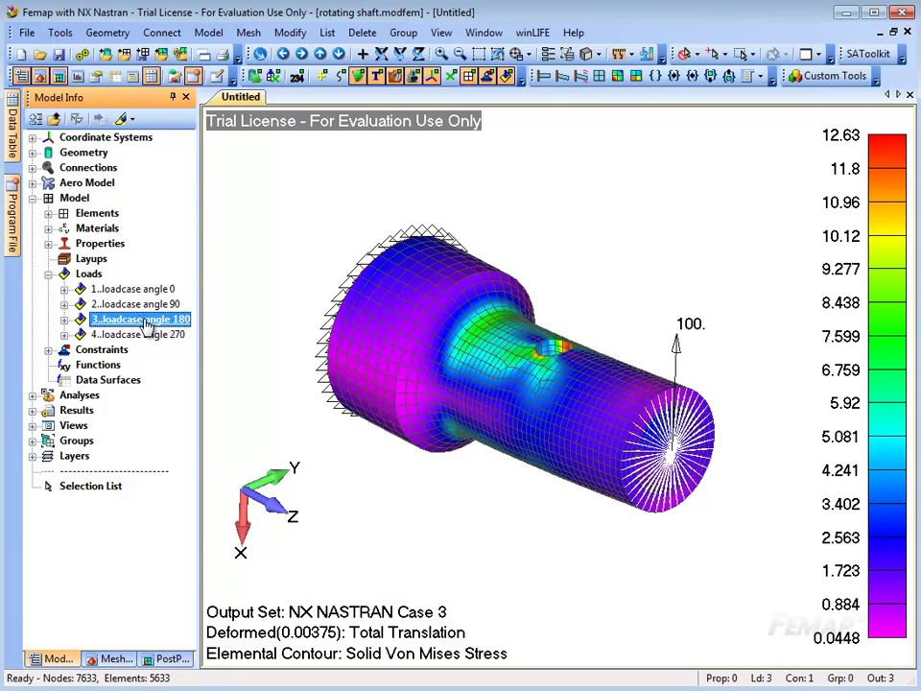
{"action": "double_click", "coordinate": [144, 335]}
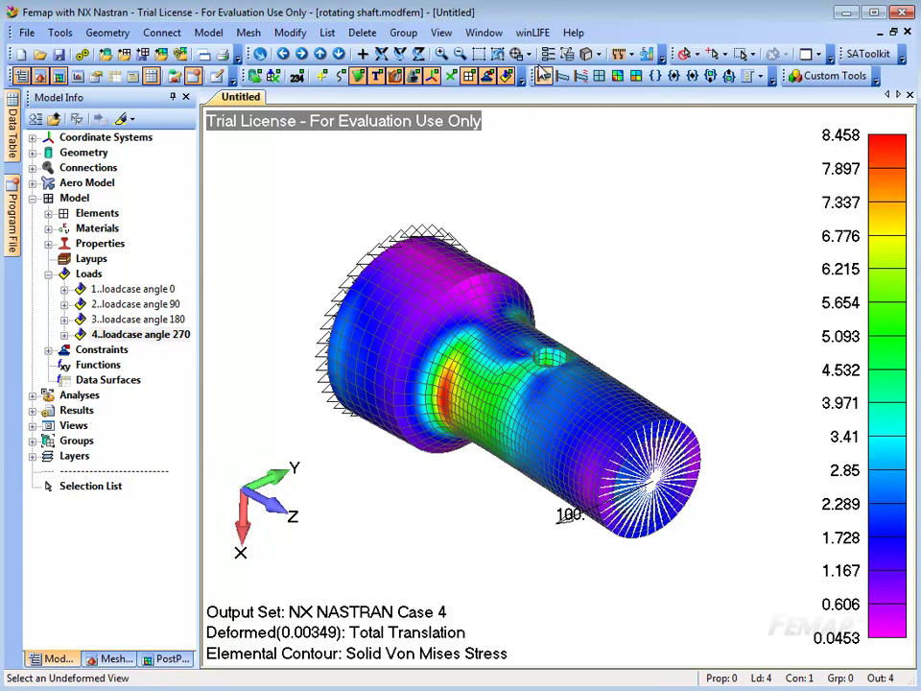
Step: Set up a winLIFE data export as multiaxial export with node stresses for solids only, excluding plates
{"action": "left_click", "coordinate": [543, 38]}
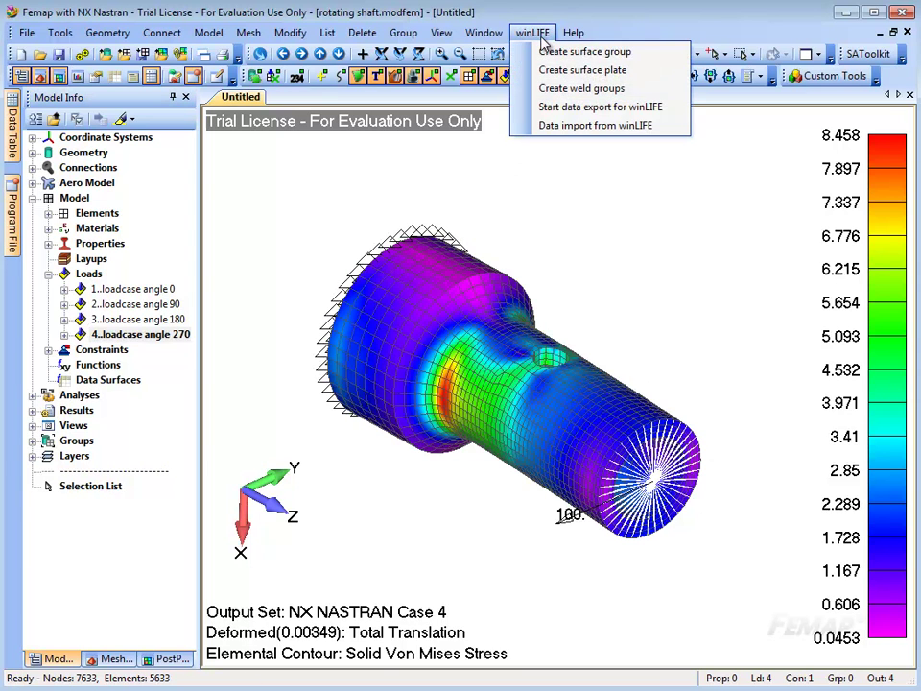
{"action": "left_click", "coordinate": [550, 108]}
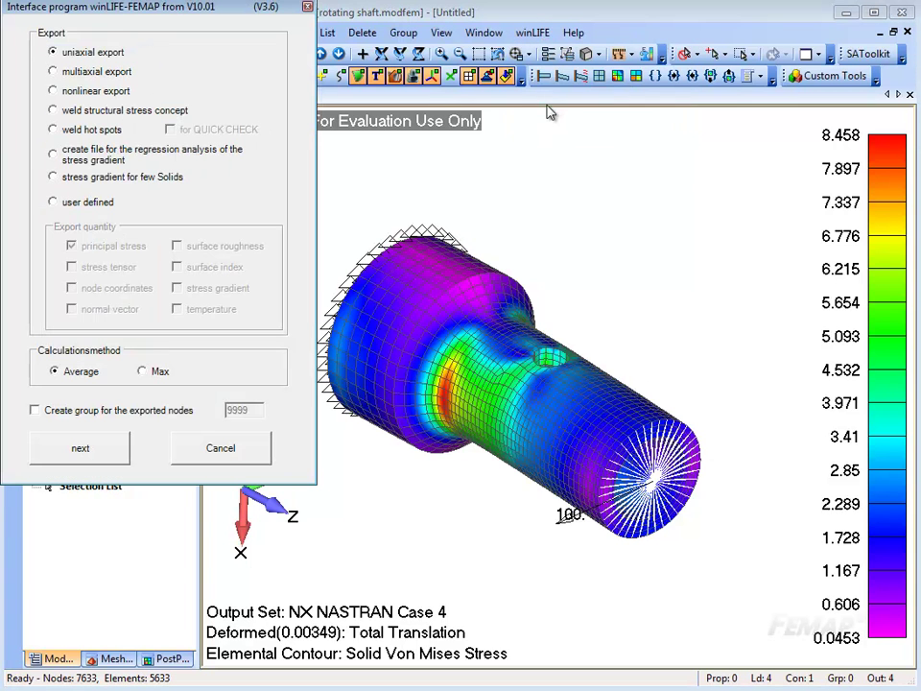
{"action": "left_click", "coordinate": [55, 72]}
{"action": "left_click", "coordinate": [102, 455]}
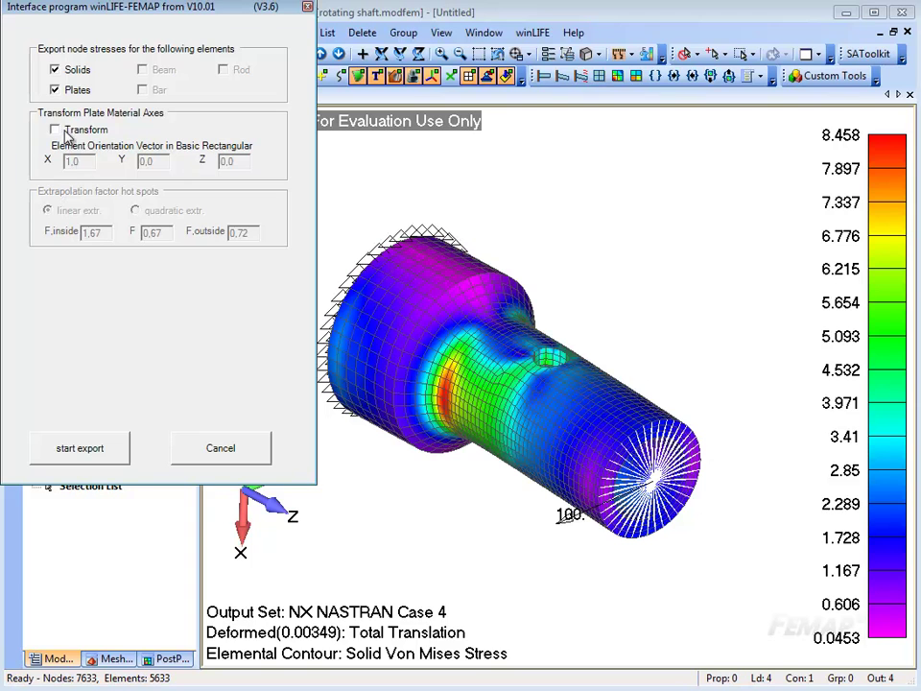
{"action": "left_click", "coordinate": [55, 89]}
Step: Start the export and save the LST file as shaft-cross-hole in the Example 23 - Rotating Shaft folder
{"action": "left_click", "coordinate": [89, 452]}
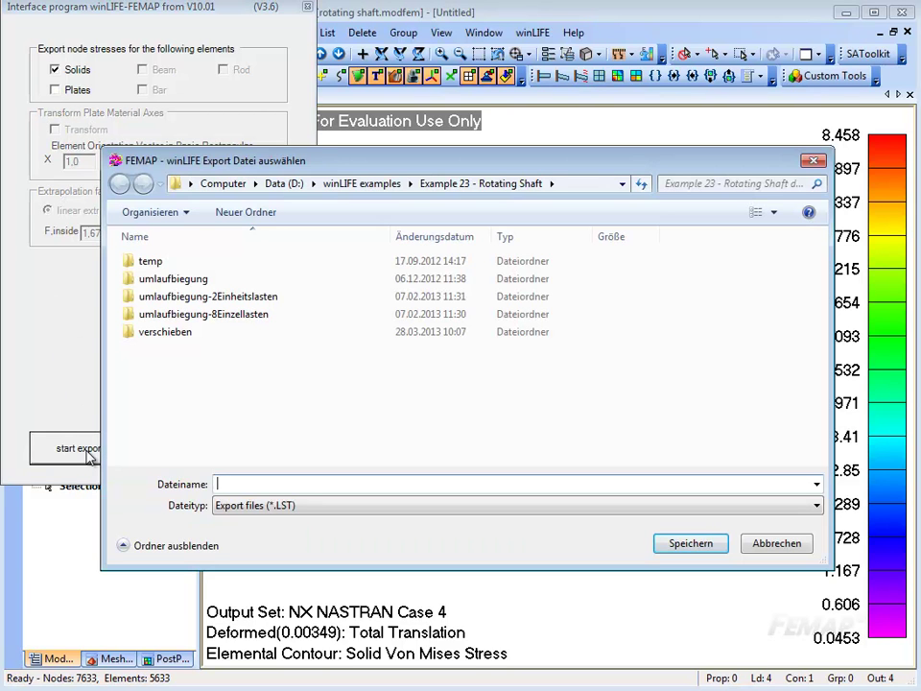
{"action": "type", "text": "shaft-cross-h"}
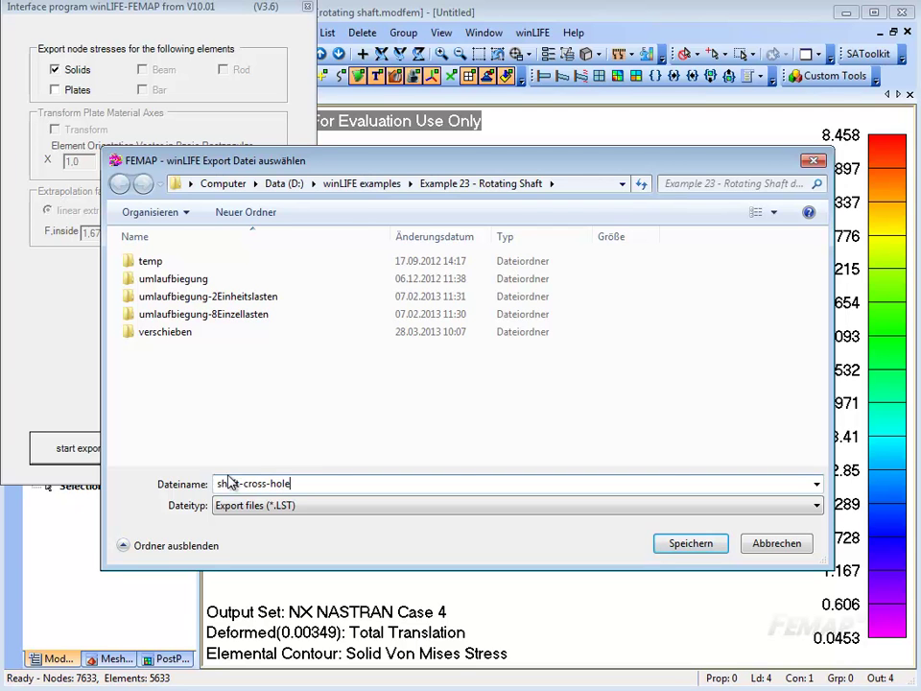
{"action": "type", "text": "ole"}
{"action": "key", "text": "Return"}
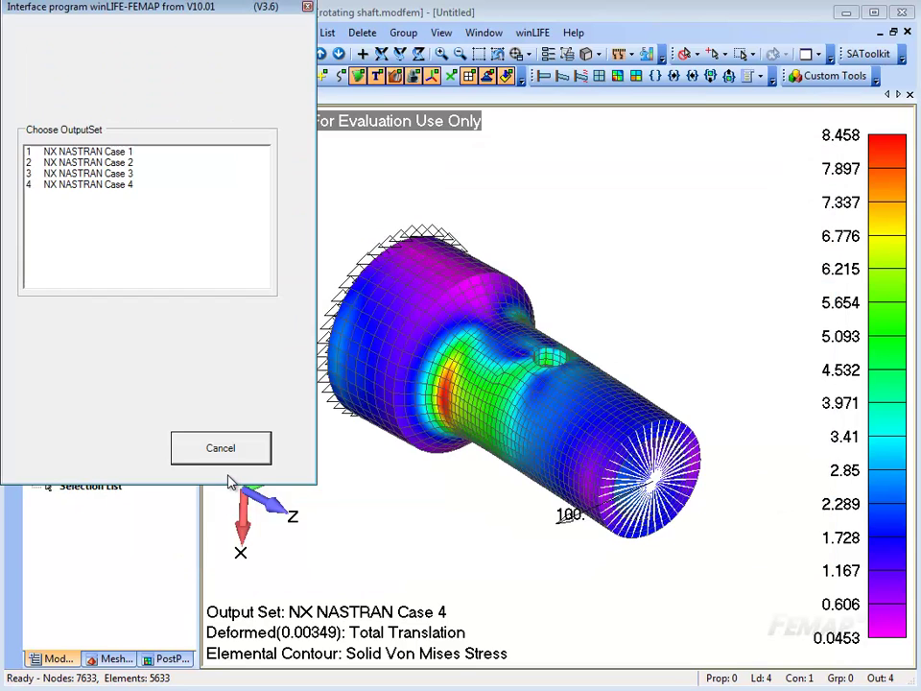
Step: Choose output sets NX NASTRAN Case 1 through Case 4 and export the stresses of all nodes
{"action": "left_click", "coordinate": [117, 154]}
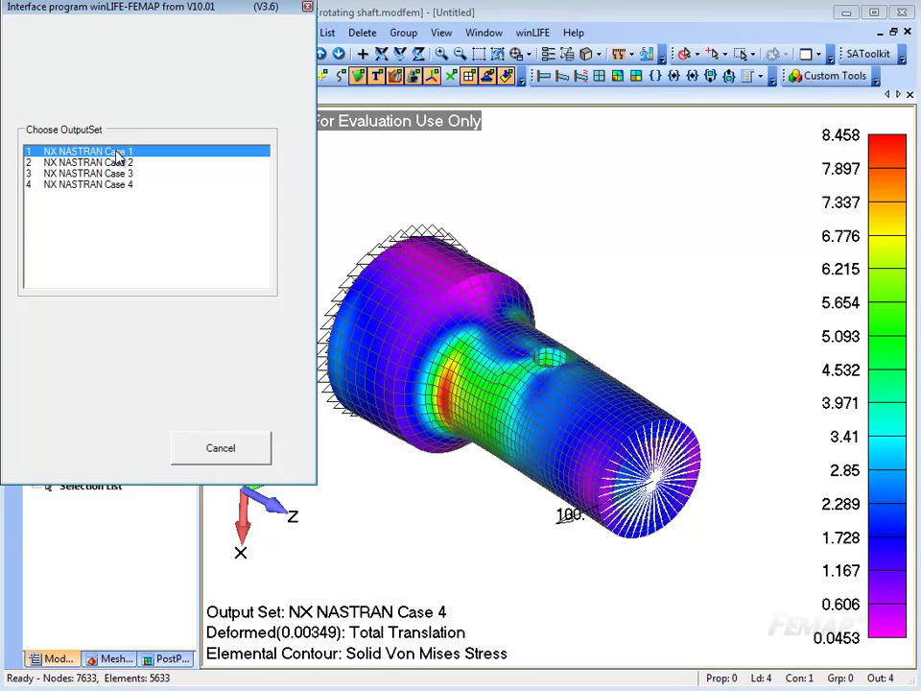
{"action": "left_click", "coordinate": [101, 184], "text": "shift"}
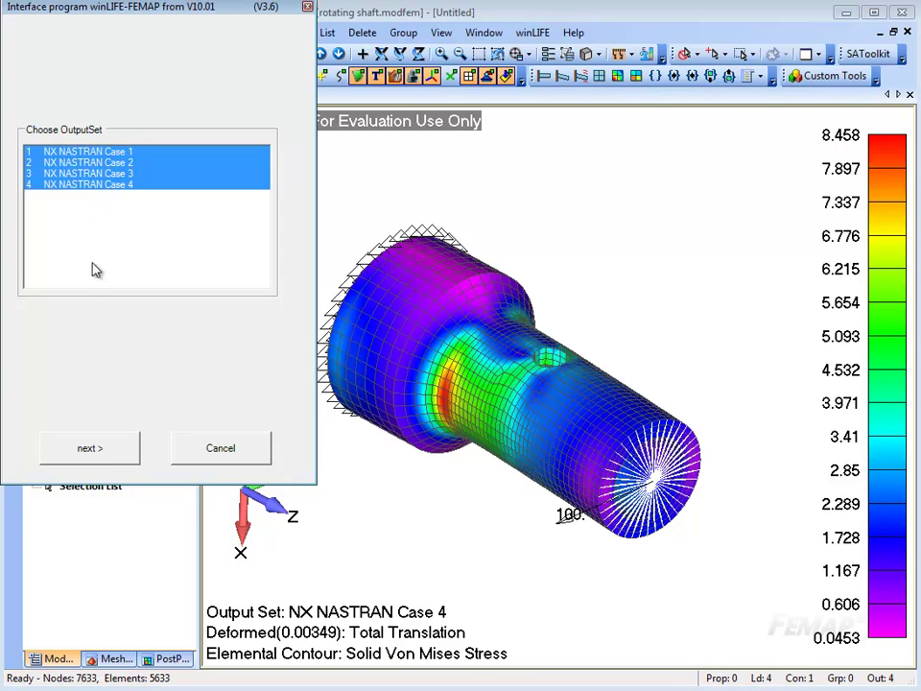
{"action": "left_click", "coordinate": [84, 448]}
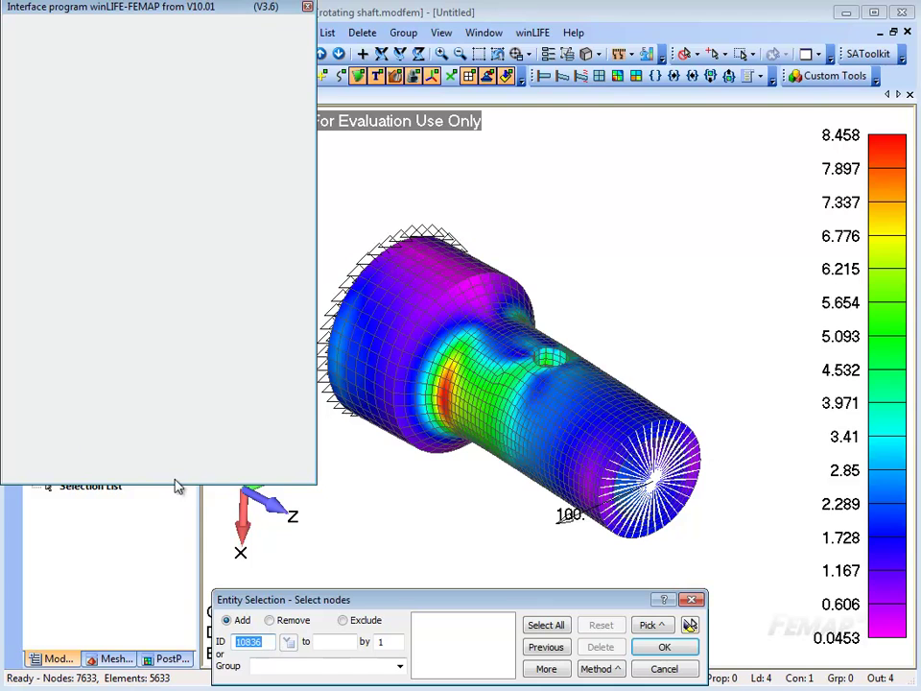
{"action": "left_click", "coordinate": [532, 627]}
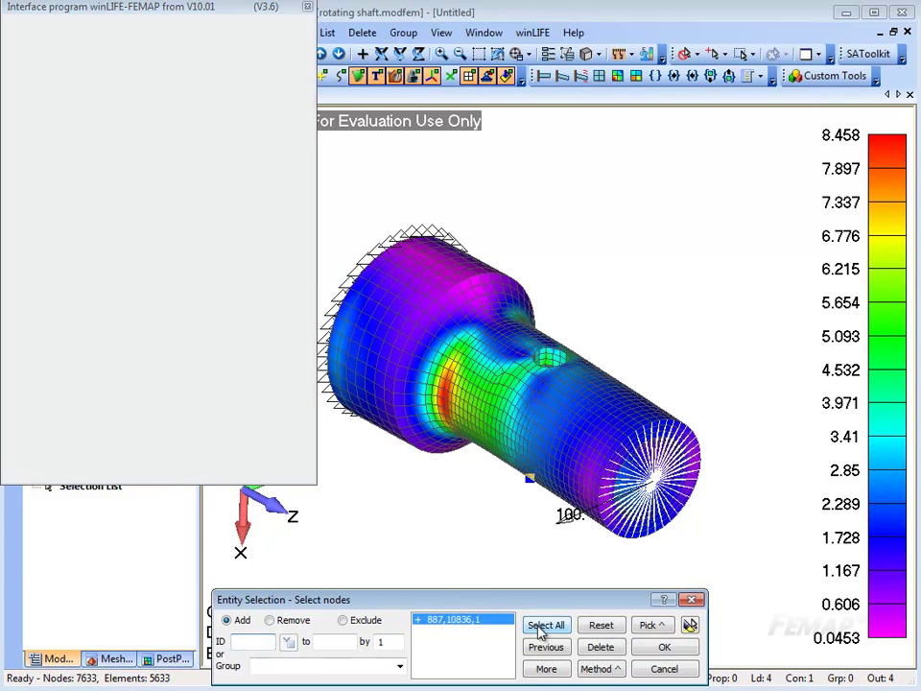
{"action": "left_click", "coordinate": [662, 649]}
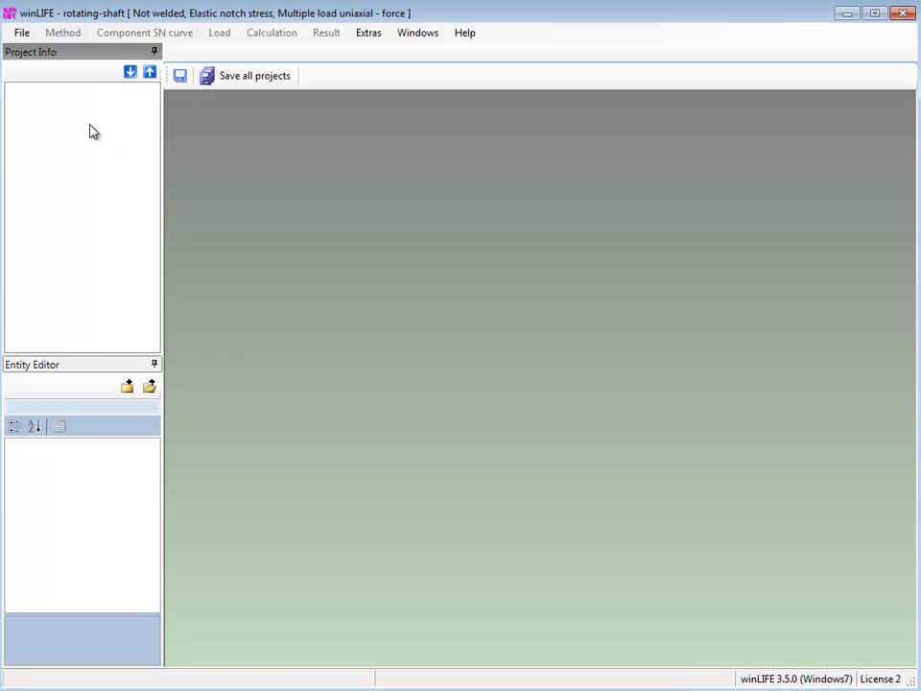
Step: Switch to winLIFE and create a new project named rotating-shaft in the Example 23 - Rotating Shaft folder
{"action": "left_click", "coordinate": [21, 33]}
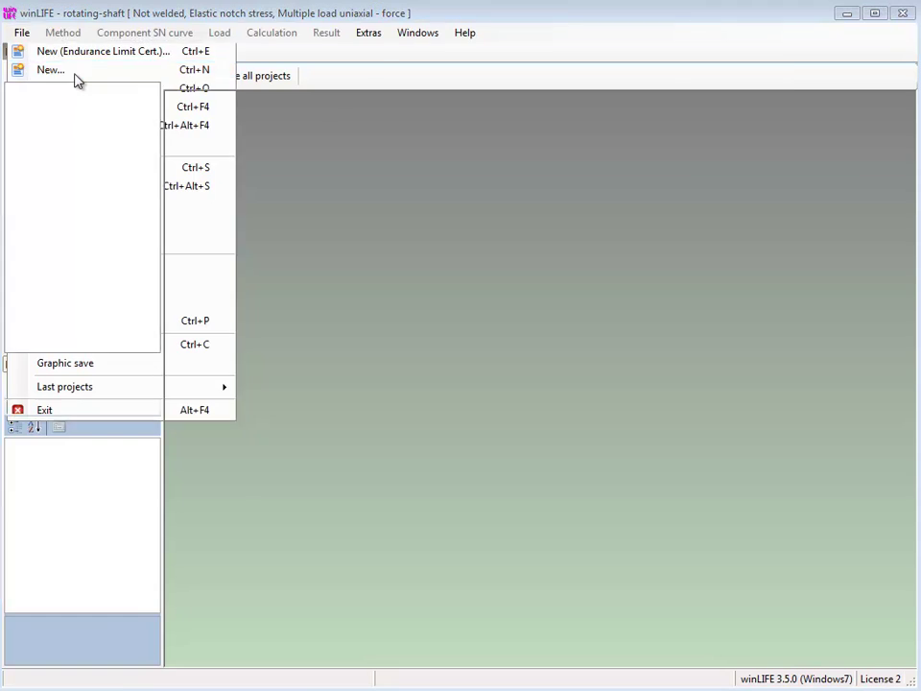
{"action": "left_click", "coordinate": [76, 78]}
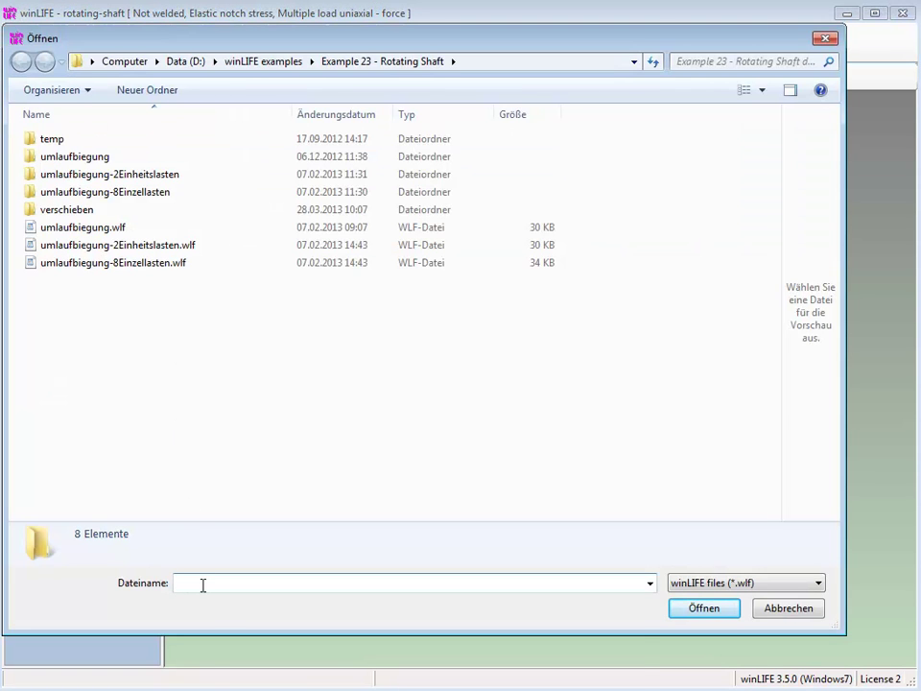
{"action": "type", "text": "rotating-shaft"}
{"action": "key", "text": "Return"}
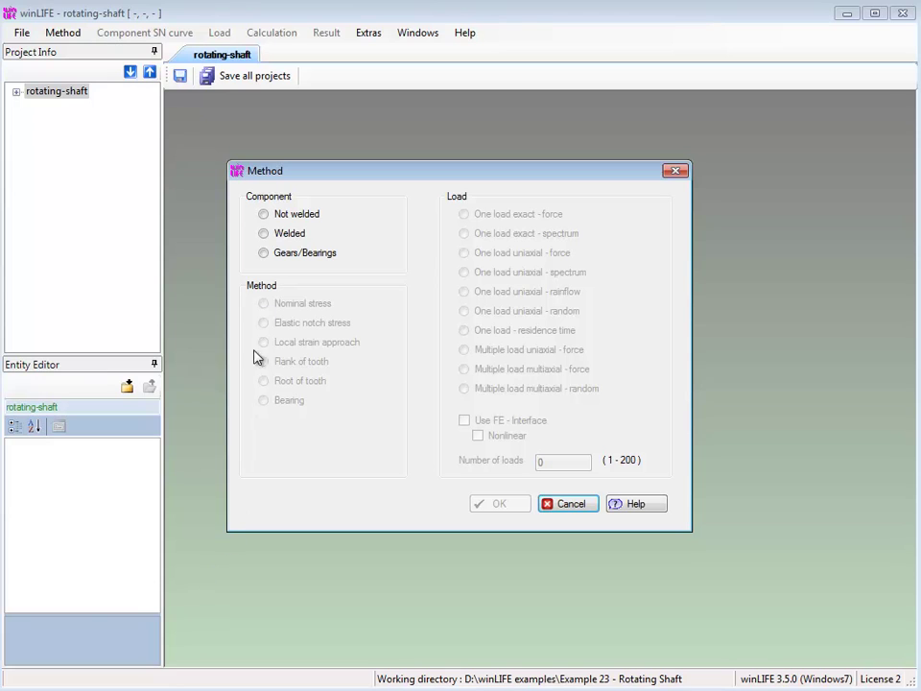
Step: Define the method as Not welded, Elastic notch stress, Multiple load multiaxial - force, with the FE interface enabled
{"action": "left_click", "coordinate": [279, 217]}
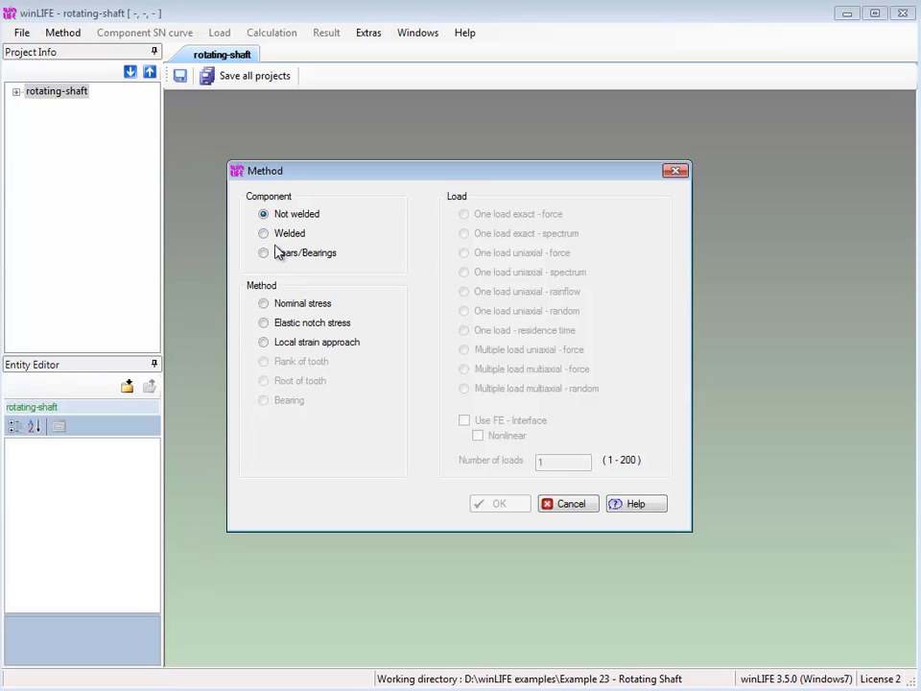
{"action": "left_click", "coordinate": [265, 324]}
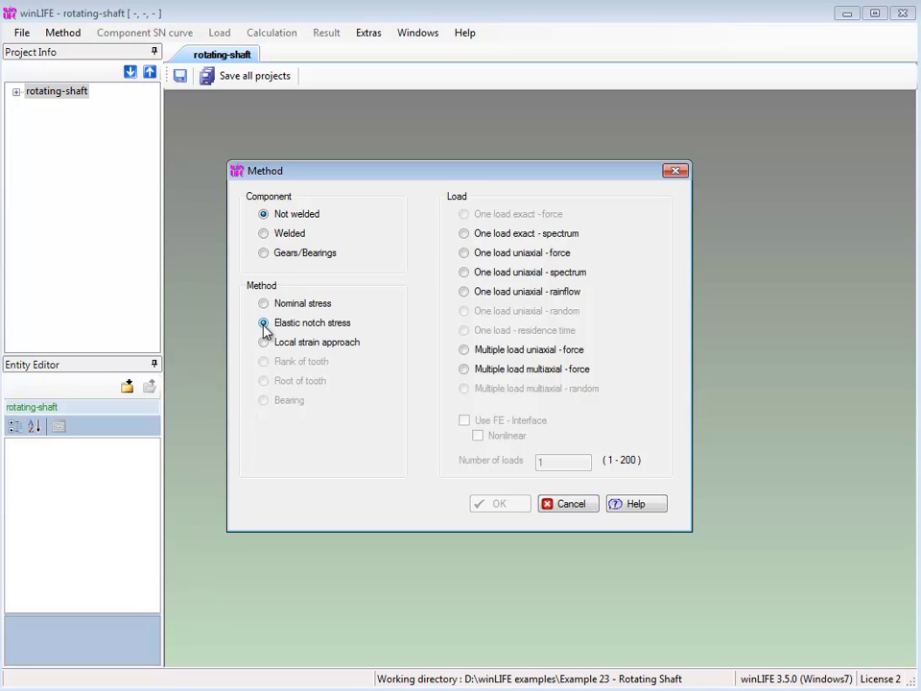
{"action": "left_click", "coordinate": [464, 370]}
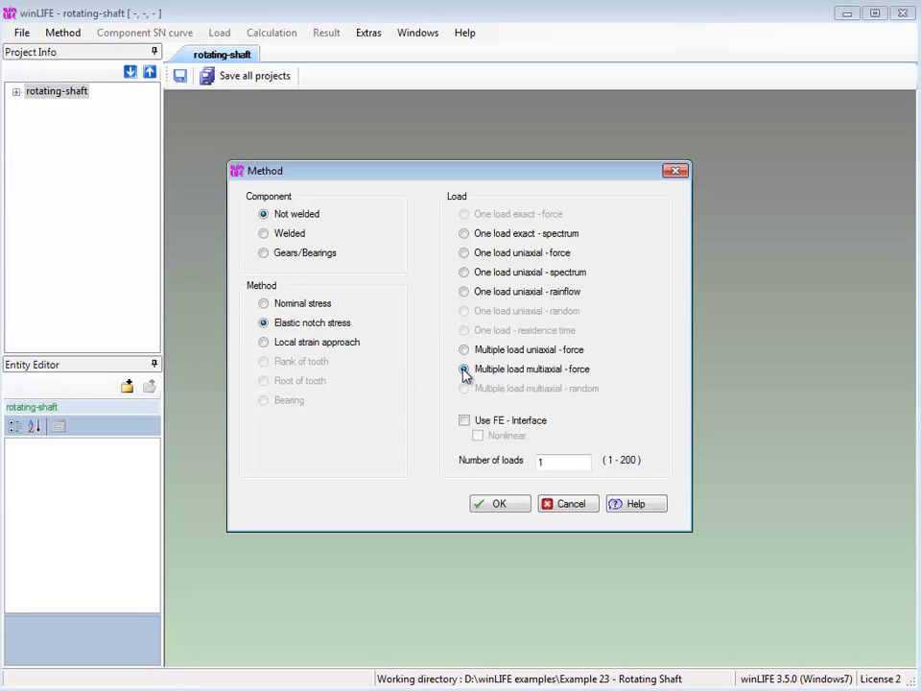
{"action": "left_click", "coordinate": [464, 420]}
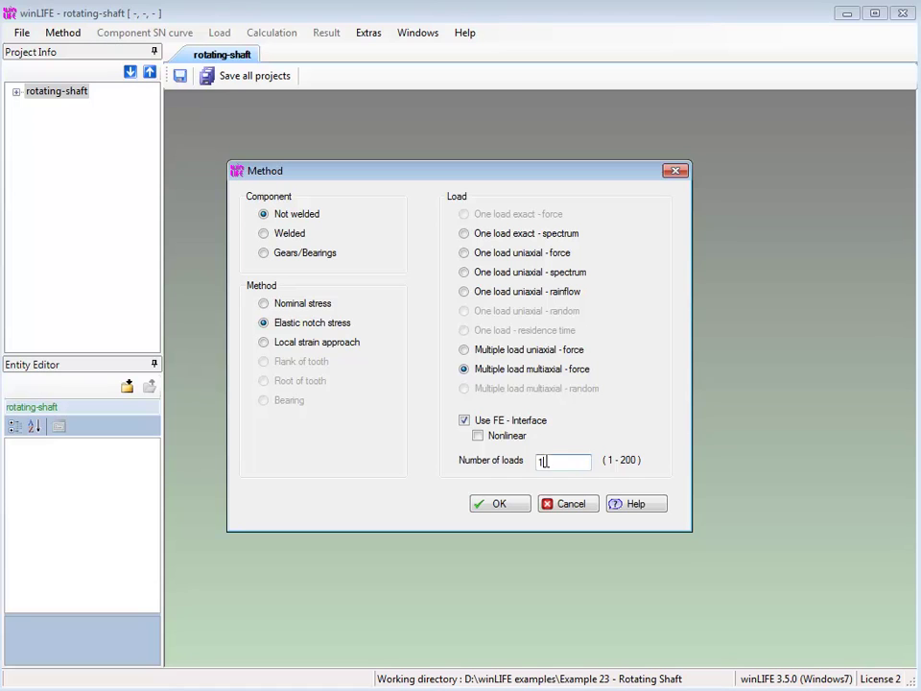
{"action": "left_click", "coordinate": [500, 505]}
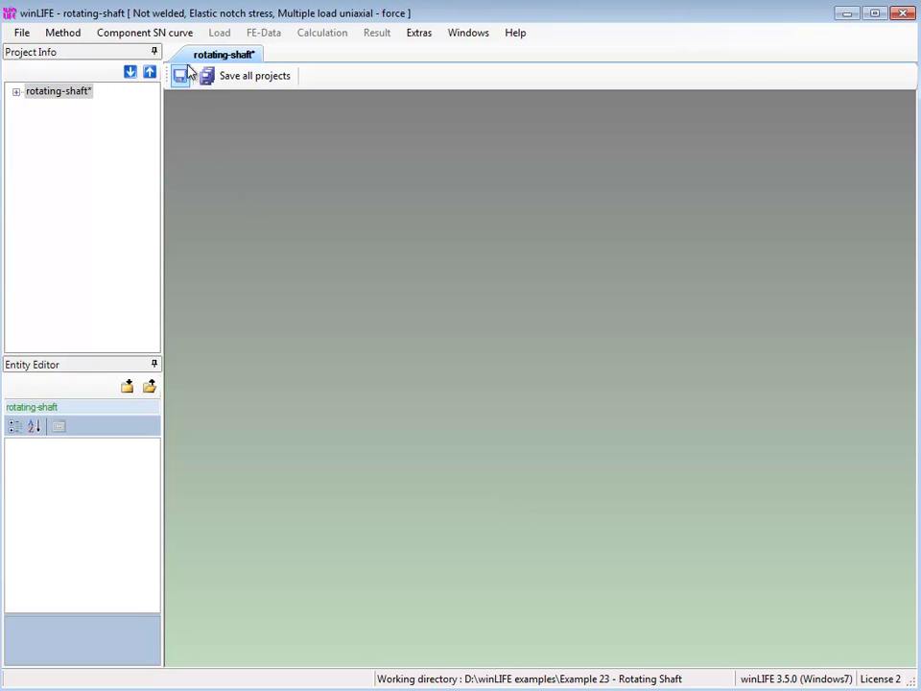
Step: Load the FKM S-N curve for steel 42 CrMo 4 under bending, filtering the DIN notation by "42 cr"
{"action": "left_click", "coordinate": [171, 35]}
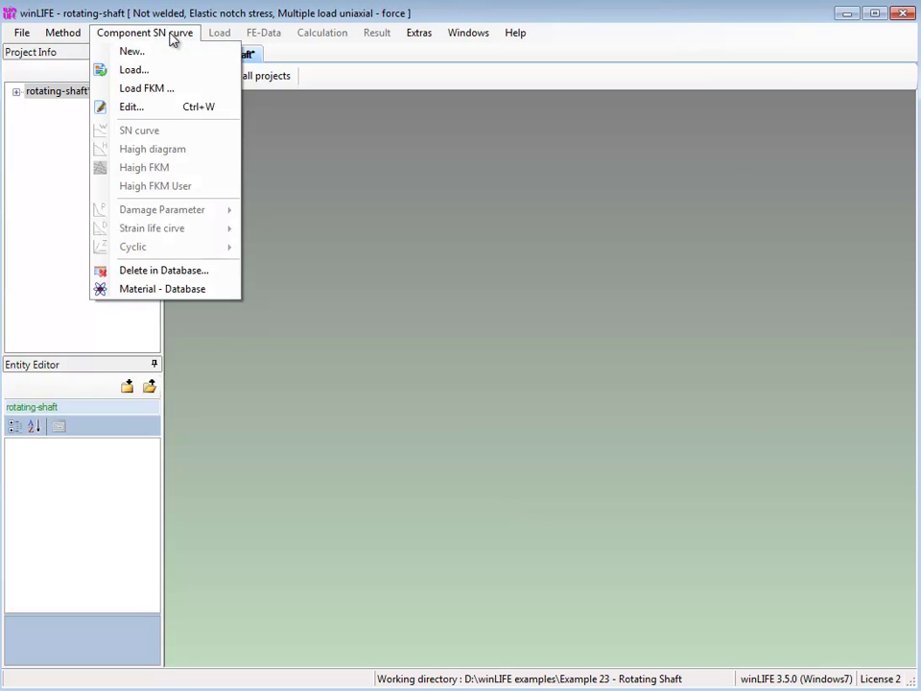
{"action": "left_click", "coordinate": [176, 89]}
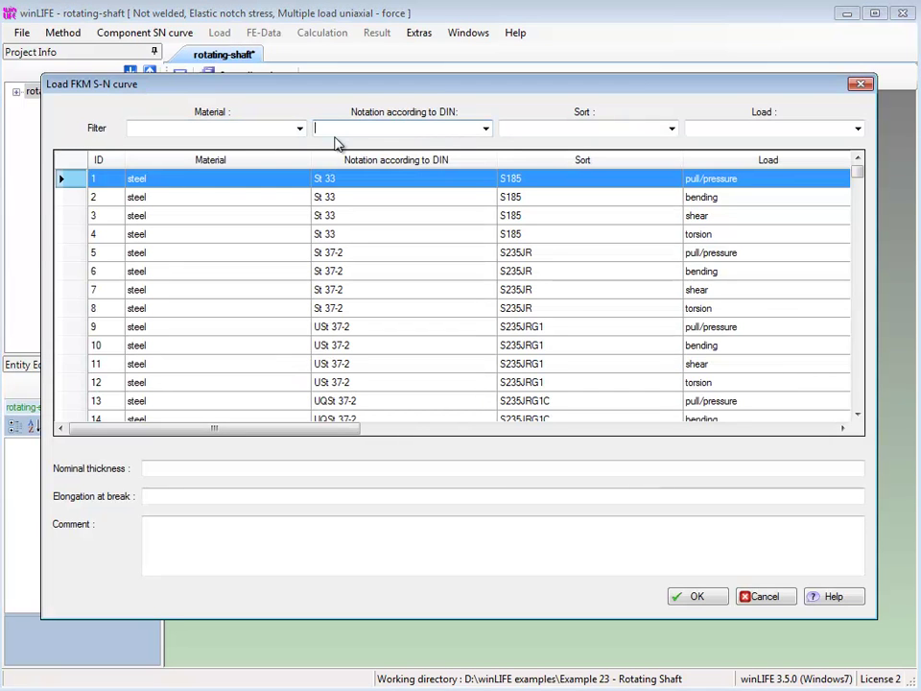
{"action": "type", "text": "42"}
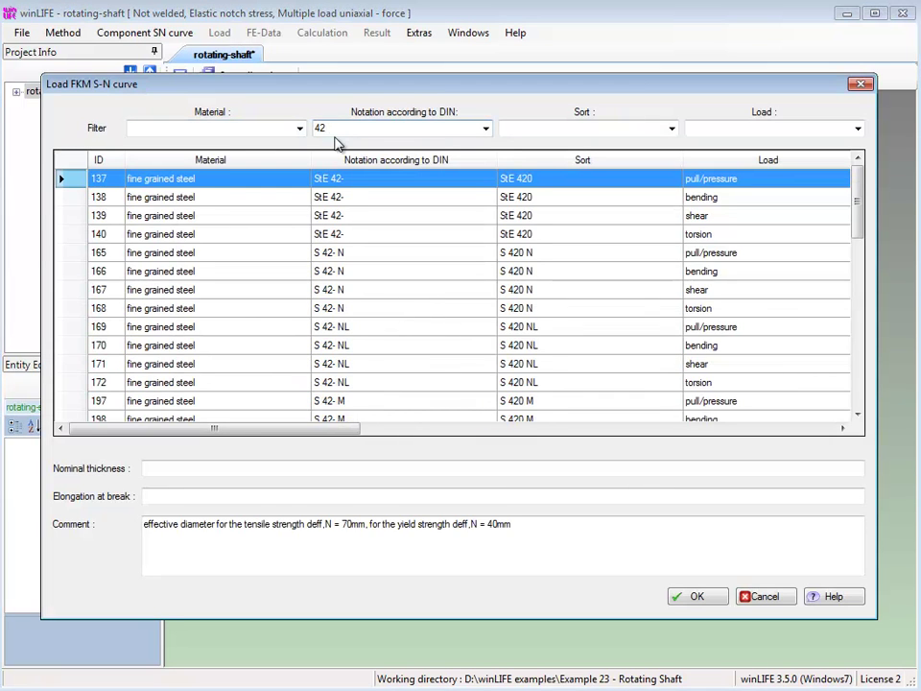
{"action": "type", "text": " cr"}
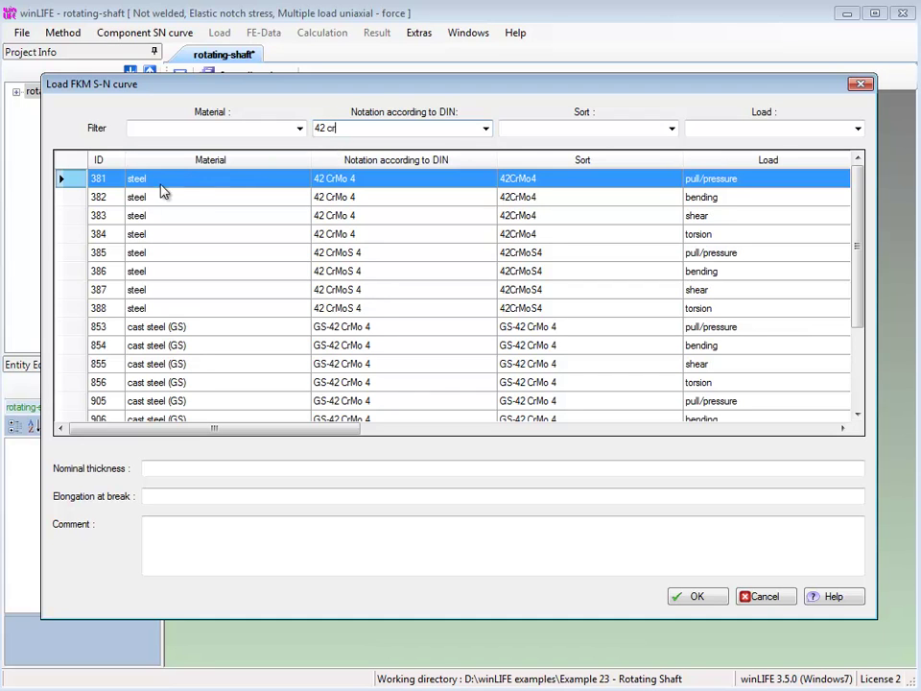
{"action": "left_click", "coordinate": [67, 202]}
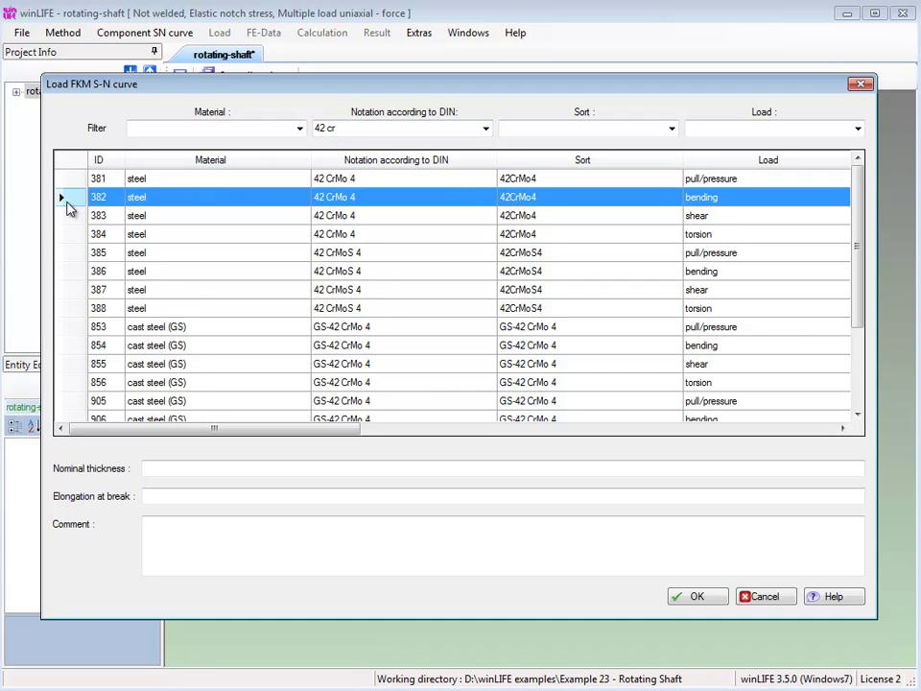
{"action": "left_click", "coordinate": [692, 597]}
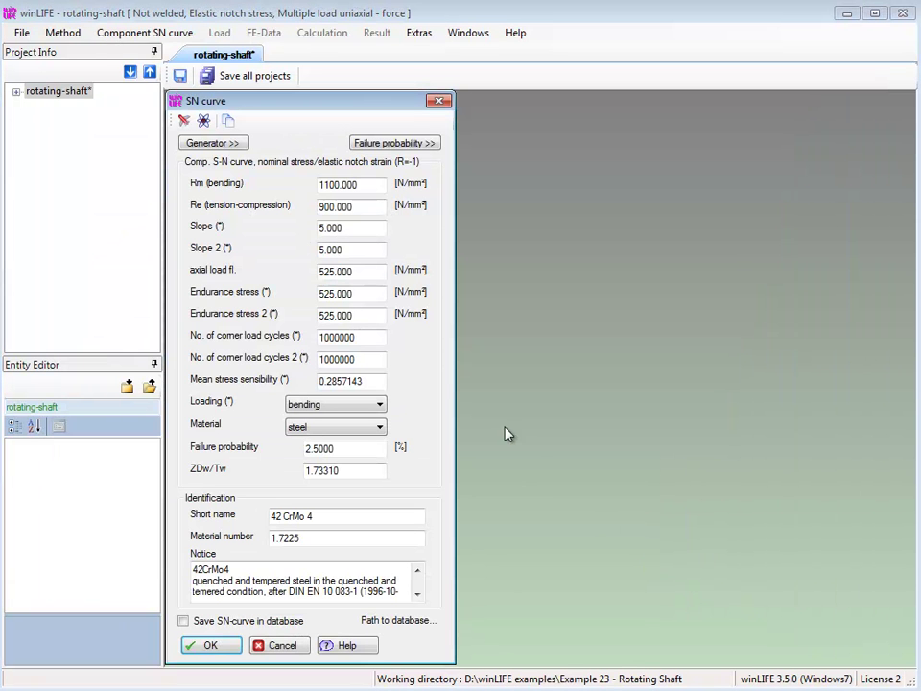
Step: Set the surface roughness to 100 µm in the SN curve generator parameters
{"action": "left_click", "coordinate": [230, 144]}
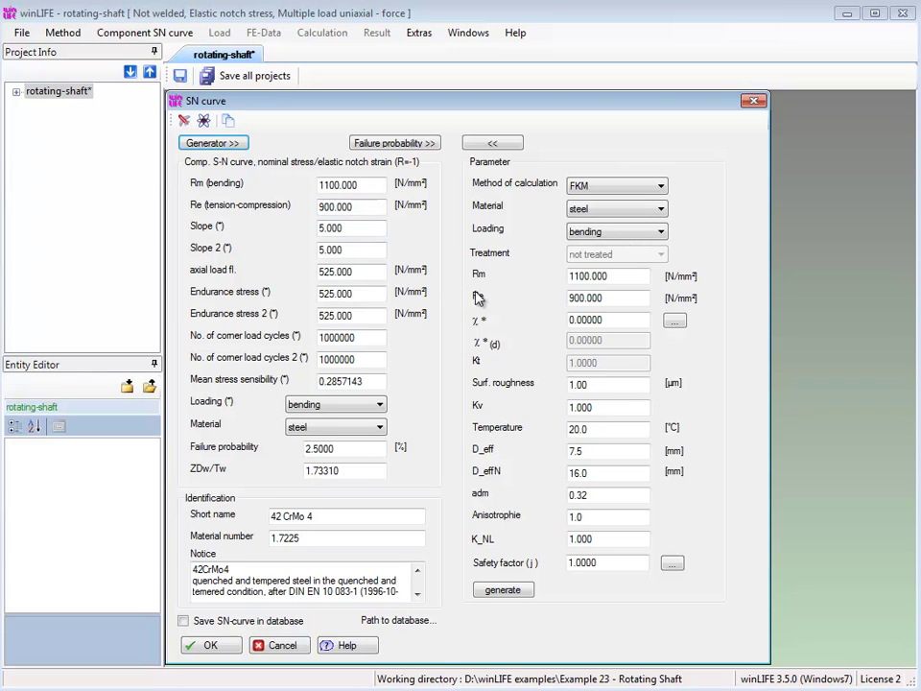
{"action": "left_click", "coordinate": [578, 326]}
{"action": "left_click", "coordinate": [573, 384]}
{"action": "type", "text": "00"}
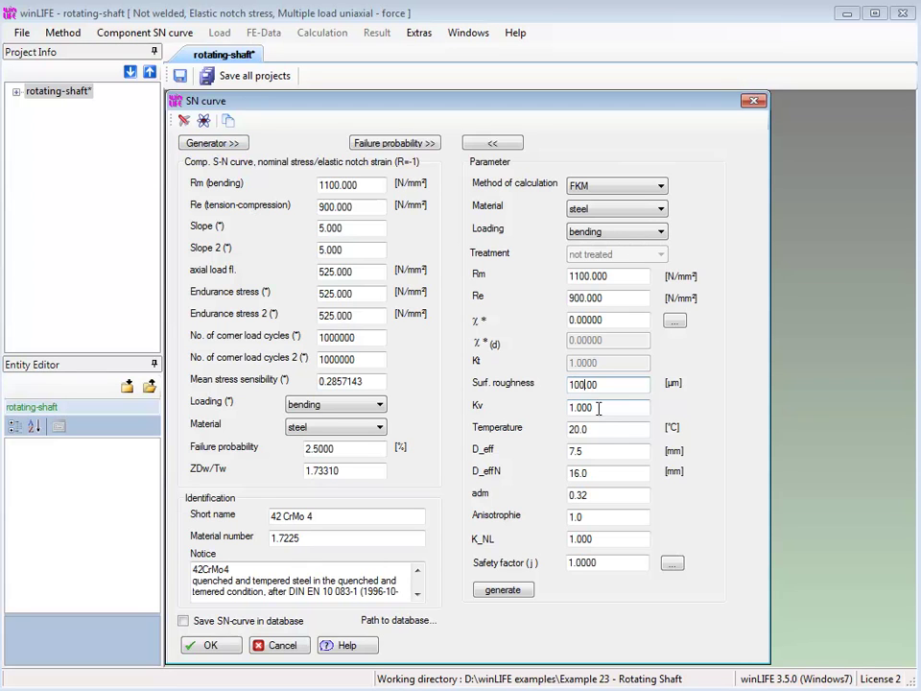
Step: Set D_eff to 20 mm in the S-N curve parameters, generate the component S-N curve and accept it
{"action": "left_click_drag", "start_coordinate": [585, 449], "coordinate": [566, 456]}
{"action": "type", "text": "20"}
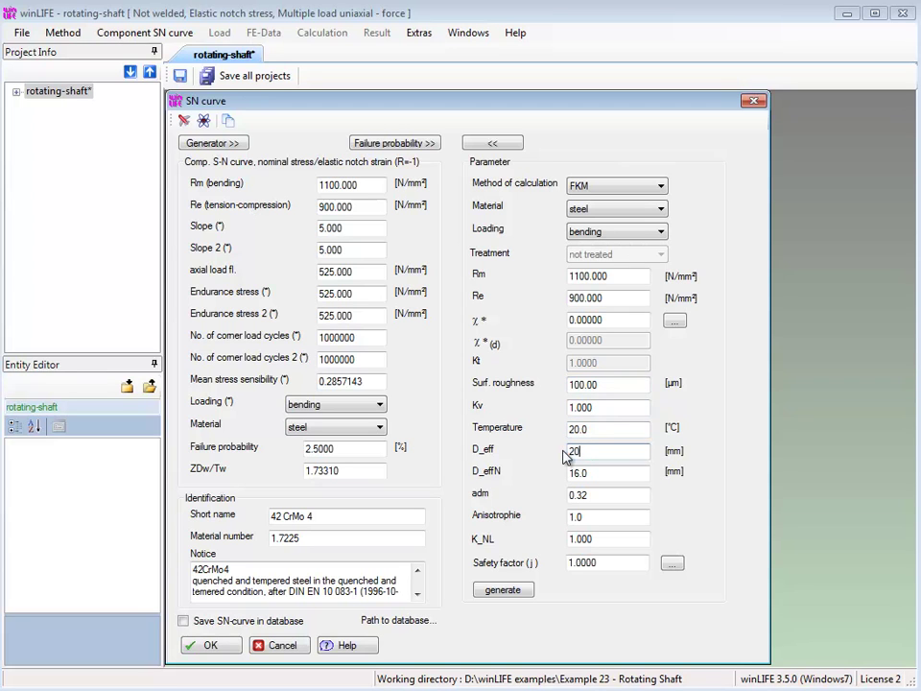
{"action": "left_click", "coordinate": [515, 591]}
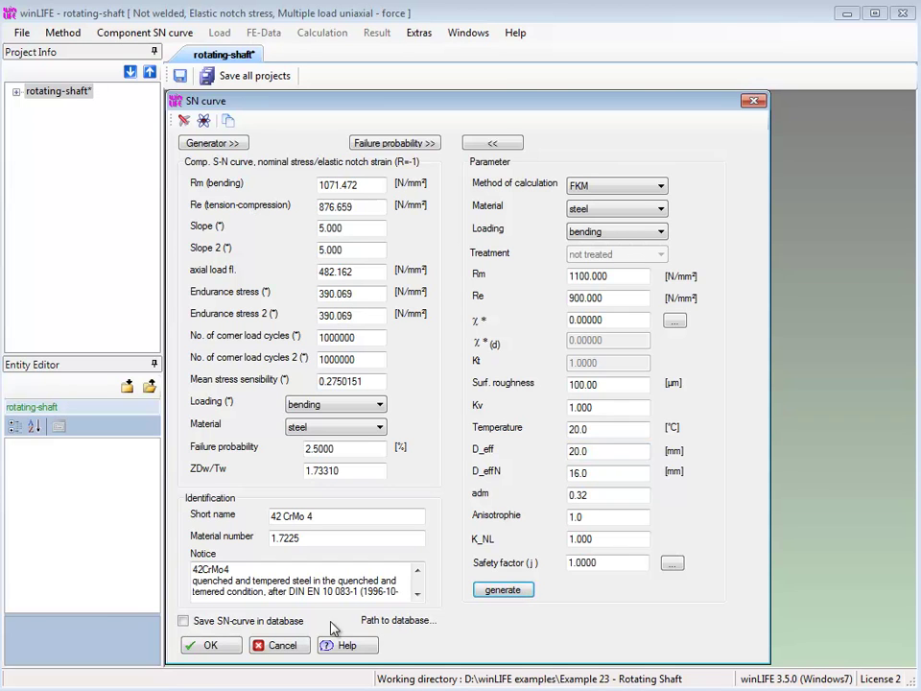
{"action": "left_click", "coordinate": [210, 645]}
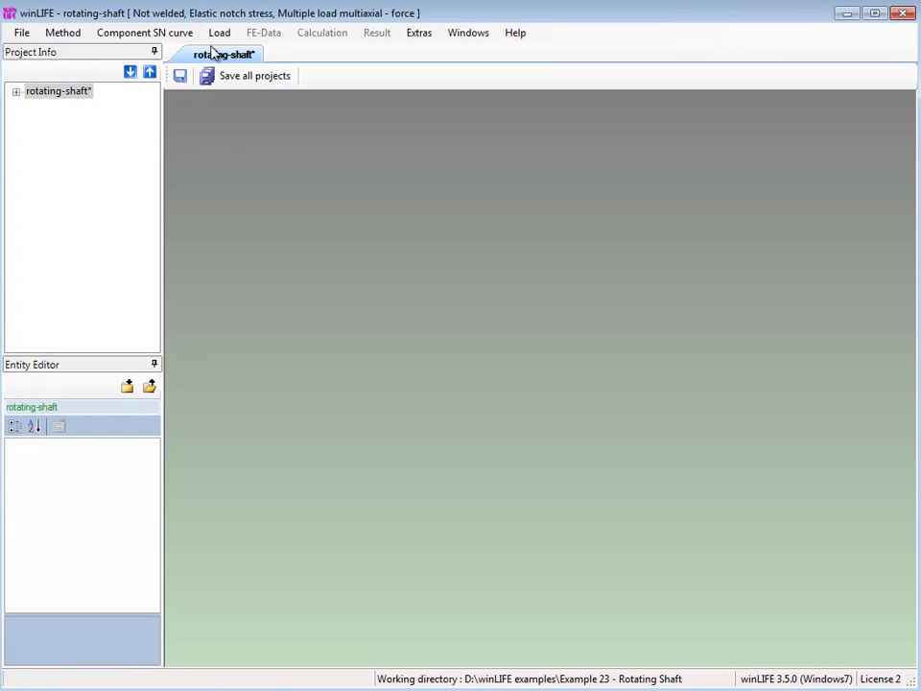
Step: Generate a sinus force load with mean load 150, amplitude 0 and 4000 periods, and save it as 8000_values_150.fme
{"action": "left_click", "coordinate": [212, 34]}
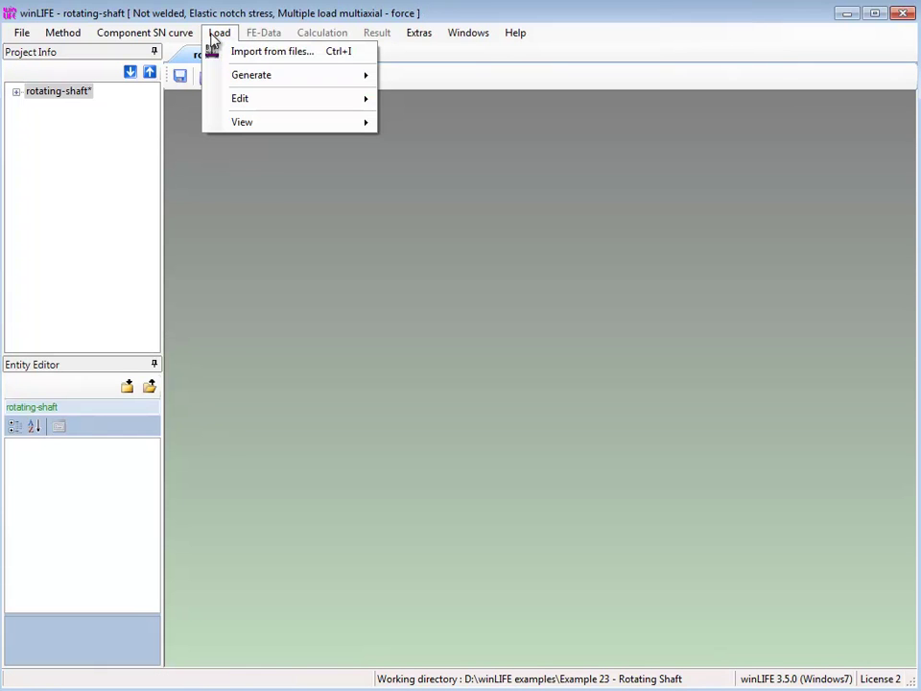
{"action": "mouse_move", "coordinate": [362, 76]}
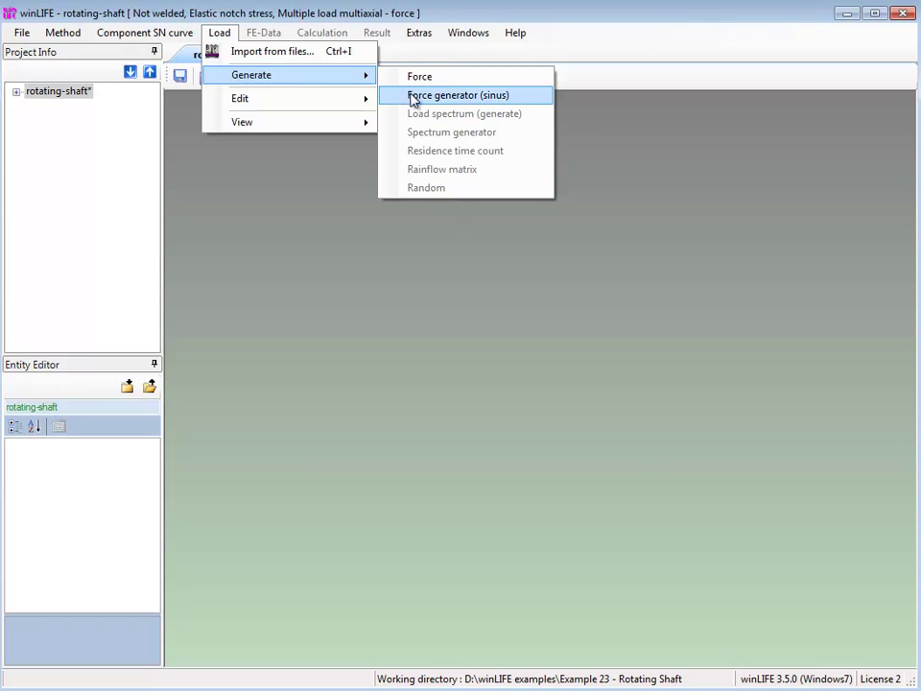
{"action": "left_click", "coordinate": [413, 97]}
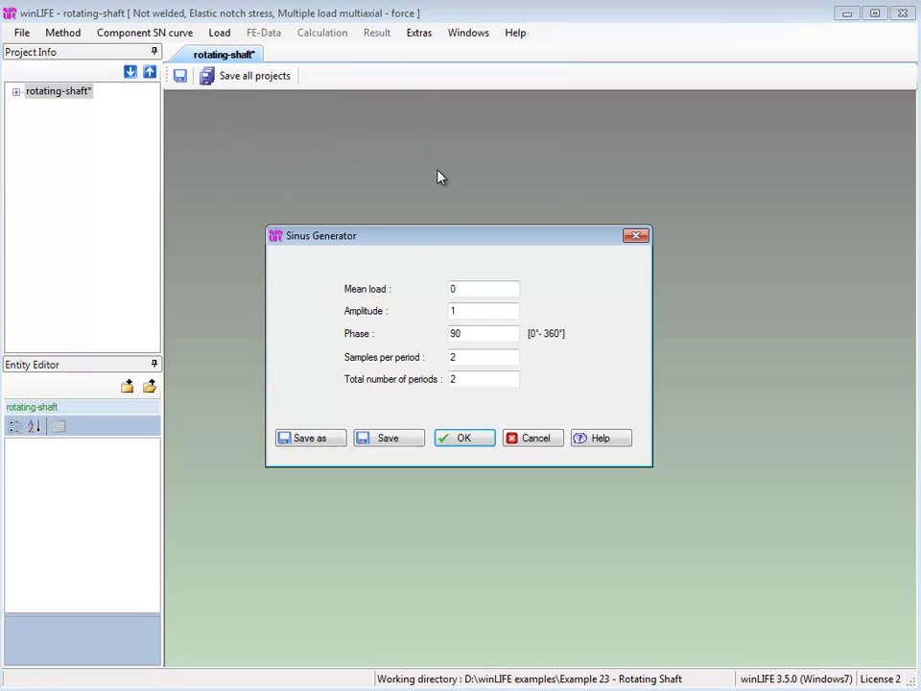
{"action": "double_click", "coordinate": [446, 290]}
{"action": "type", "text": "150"}
{"action": "double_click", "coordinate": [452, 311]}
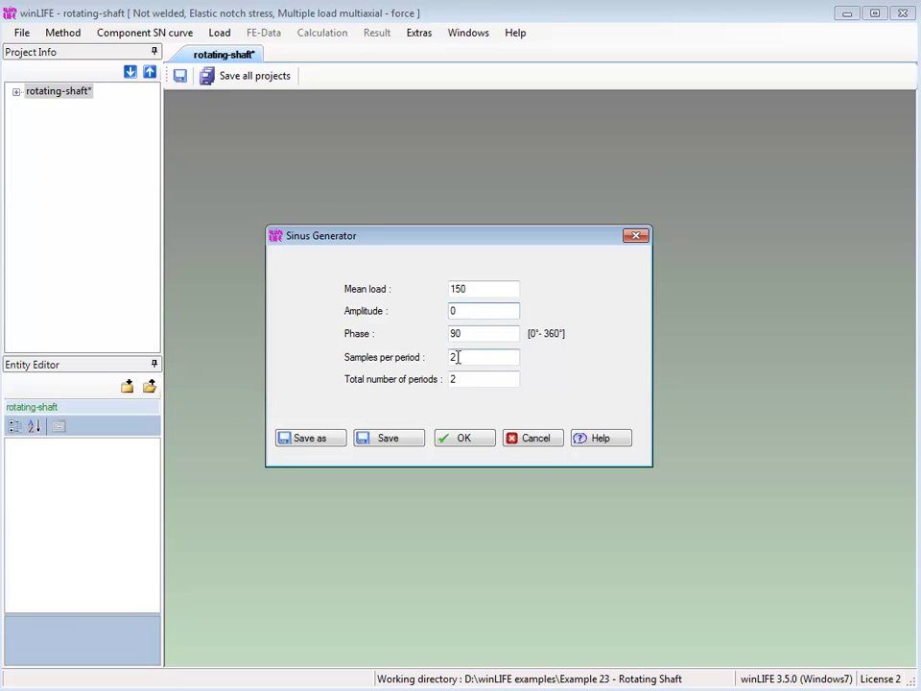
{"action": "double_click", "coordinate": [453, 379]}
{"action": "type", "text": "4000"}
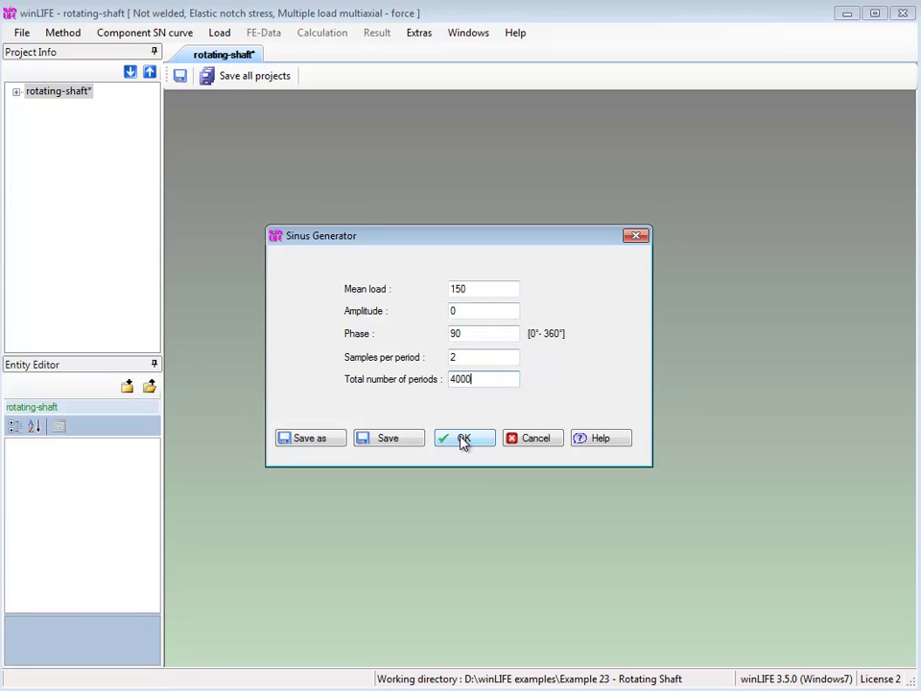
{"action": "left_click", "coordinate": [465, 437]}
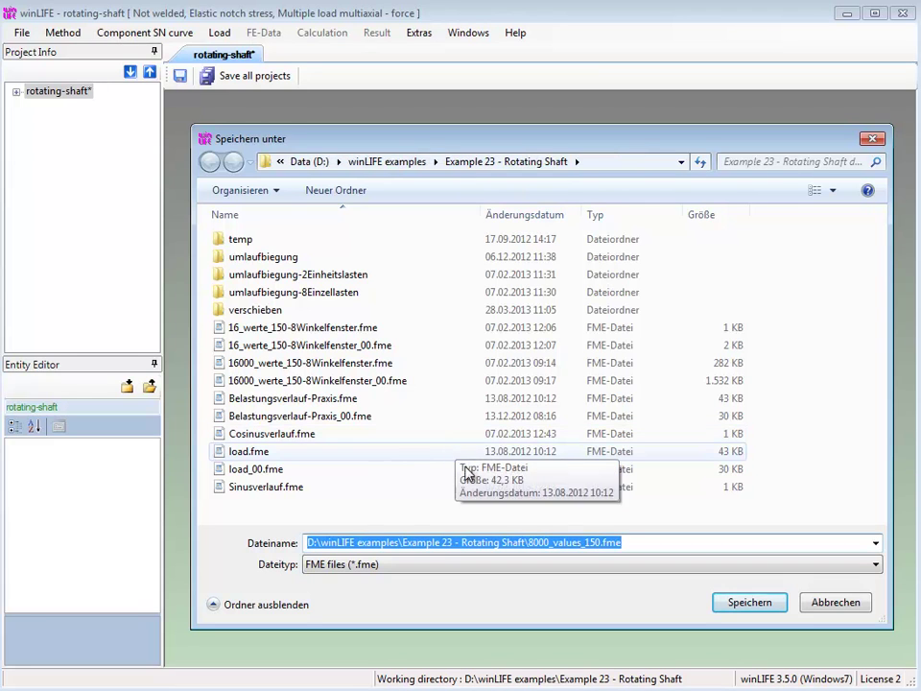
{"action": "left_click", "coordinate": [630, 542]}
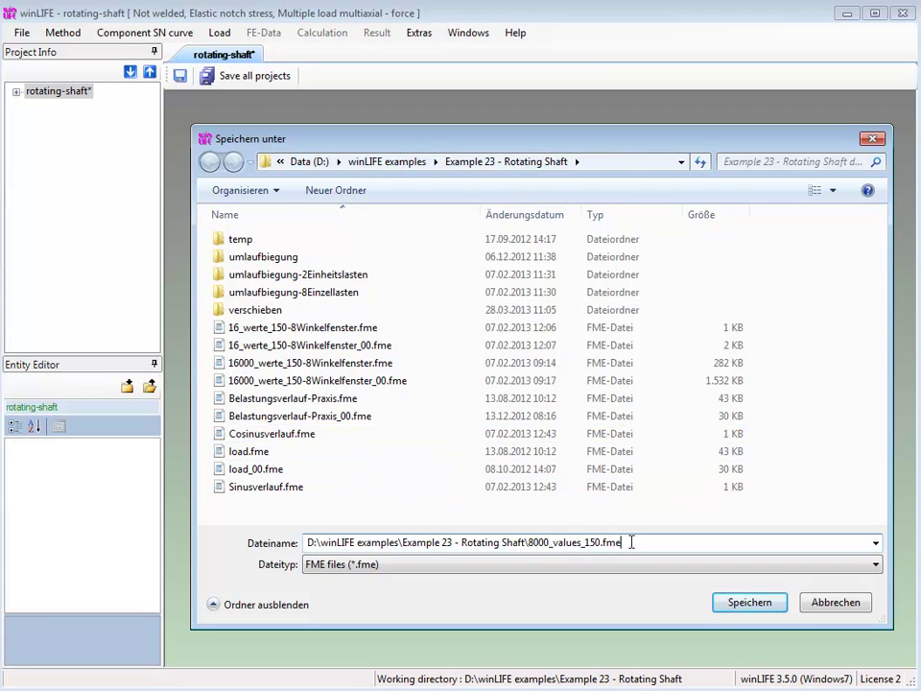
{"action": "left_click", "coordinate": [728, 605]}
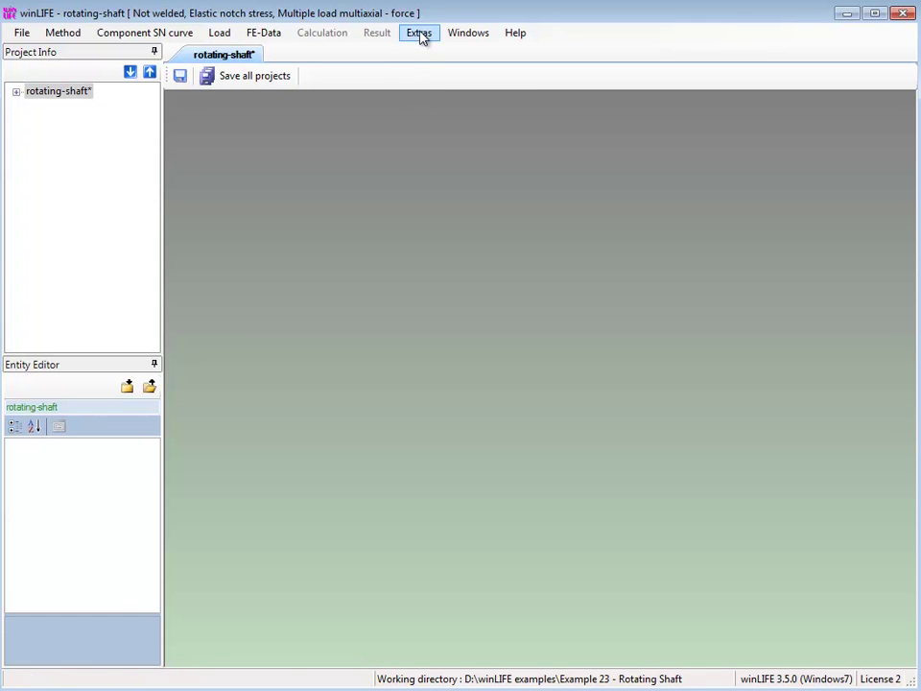
Step: Split 8000_values_150.fme by count, with 2 values per angle window and 4 windows per revolution, into 8000_values_150_00.fme
{"action": "left_click", "coordinate": [419, 33]}
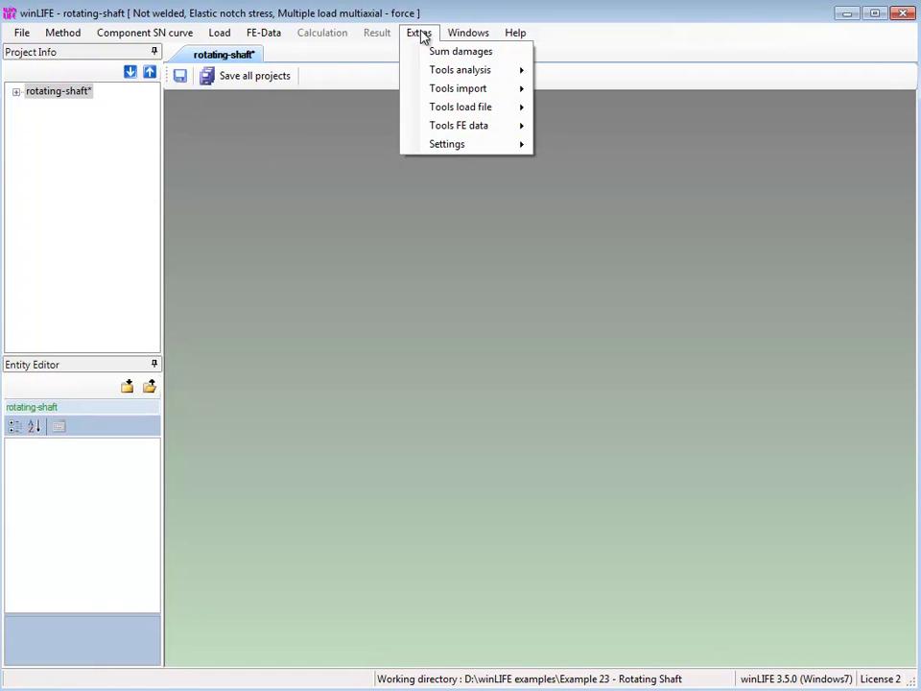
{"action": "mouse_move", "coordinate": [527, 111]}
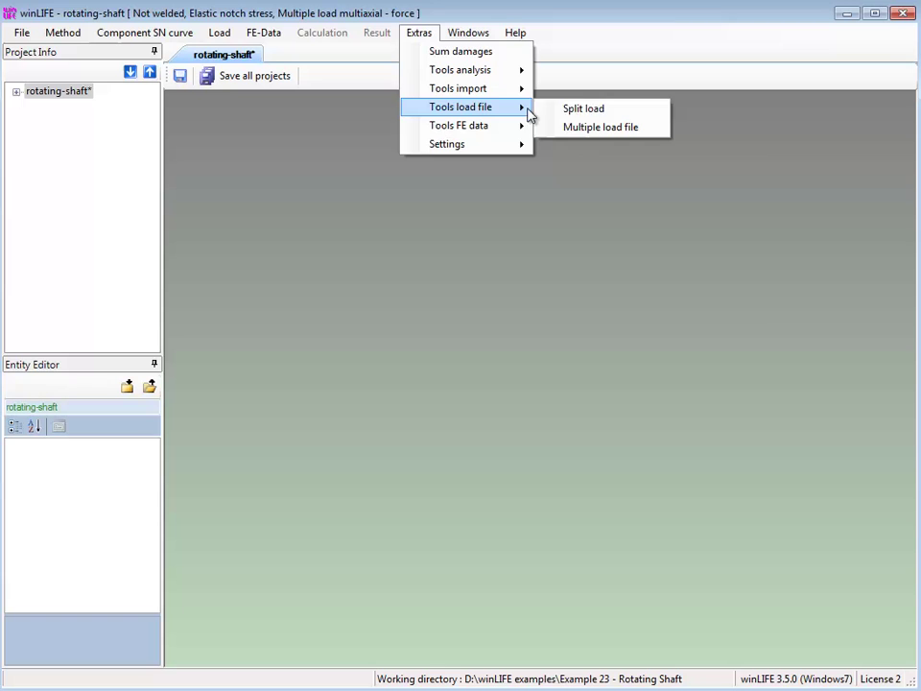
{"action": "left_click", "coordinate": [581, 110]}
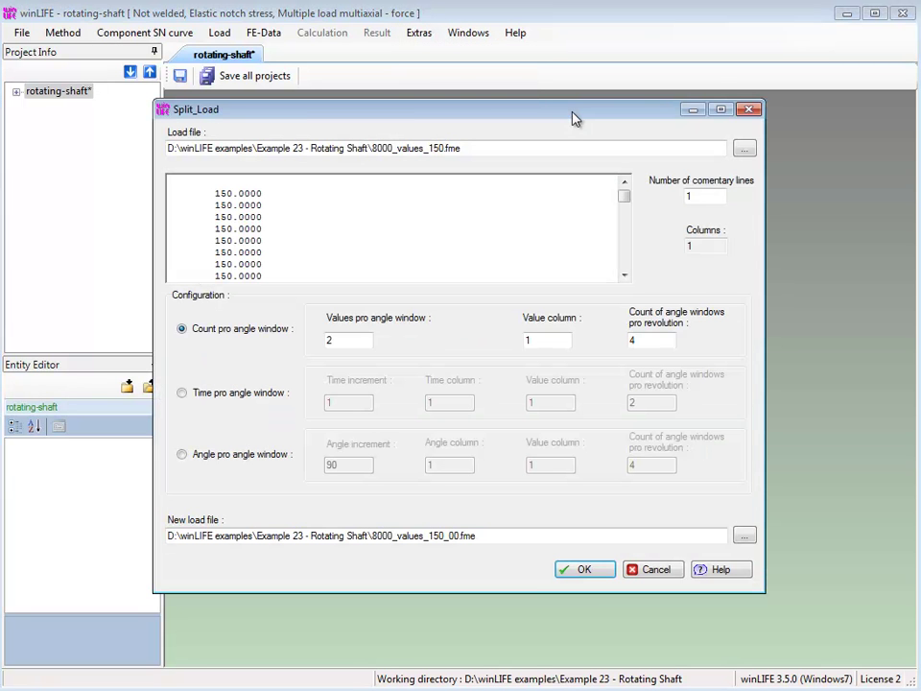
{"action": "left_click", "coordinate": [568, 146]}
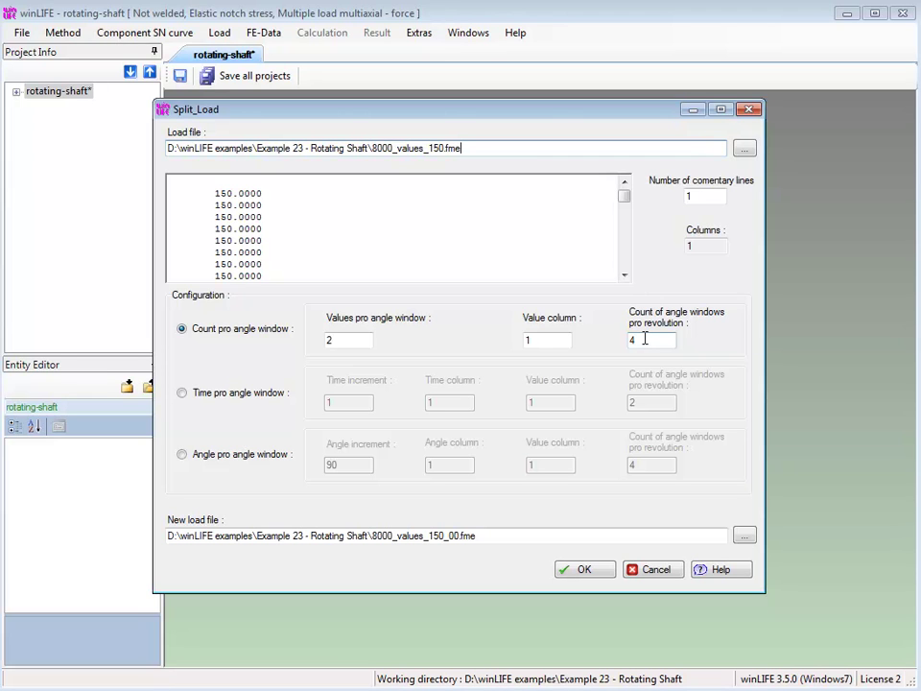
{"action": "left_click", "coordinate": [592, 574]}
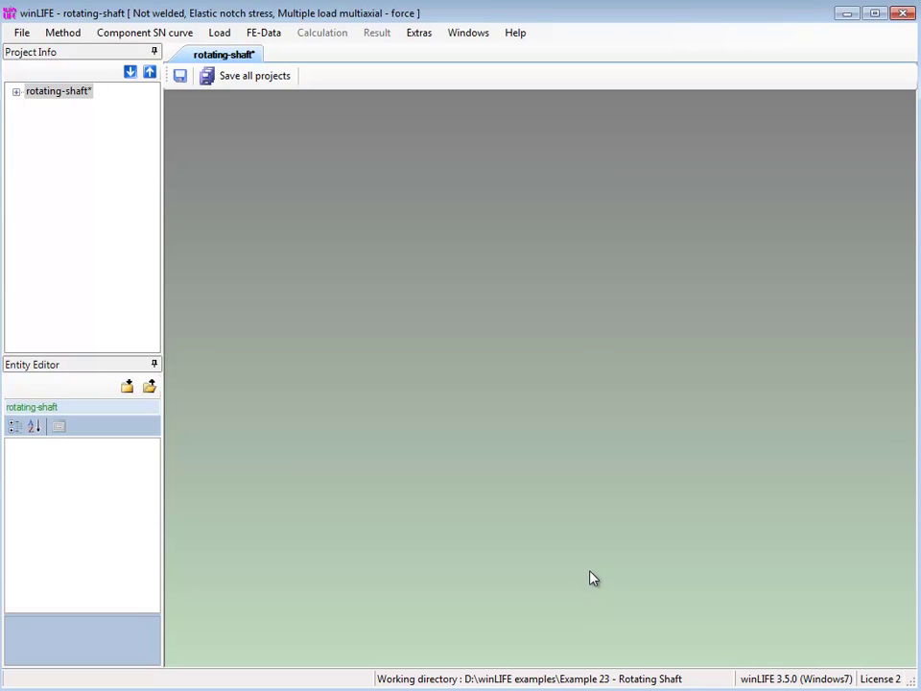
Step: Import 8000_values_150_00.fme as the load file for all four load indexes
{"action": "left_click", "coordinate": [217, 34]}
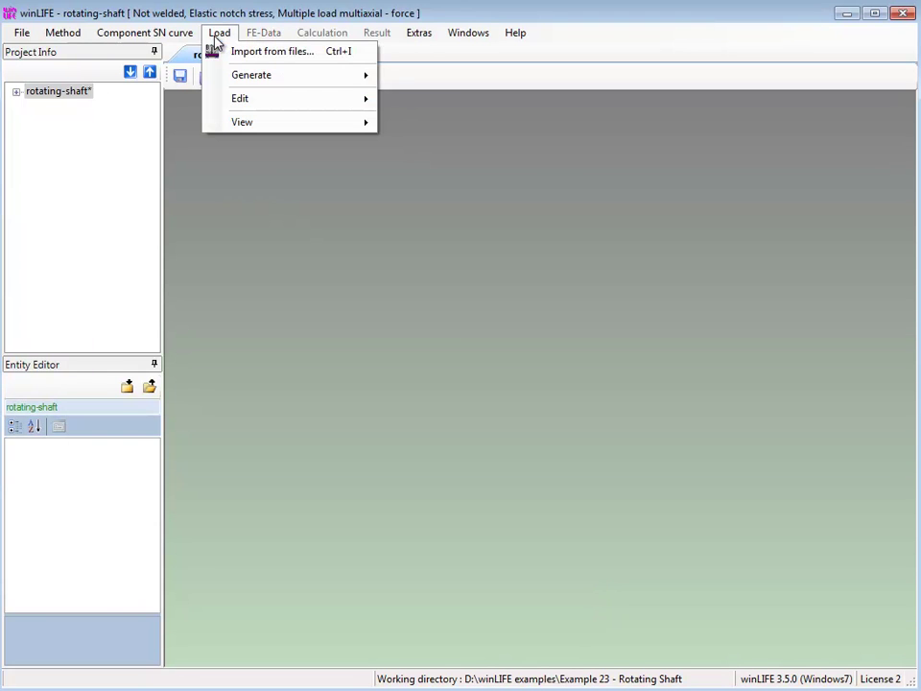
{"action": "left_click", "coordinate": [240, 55]}
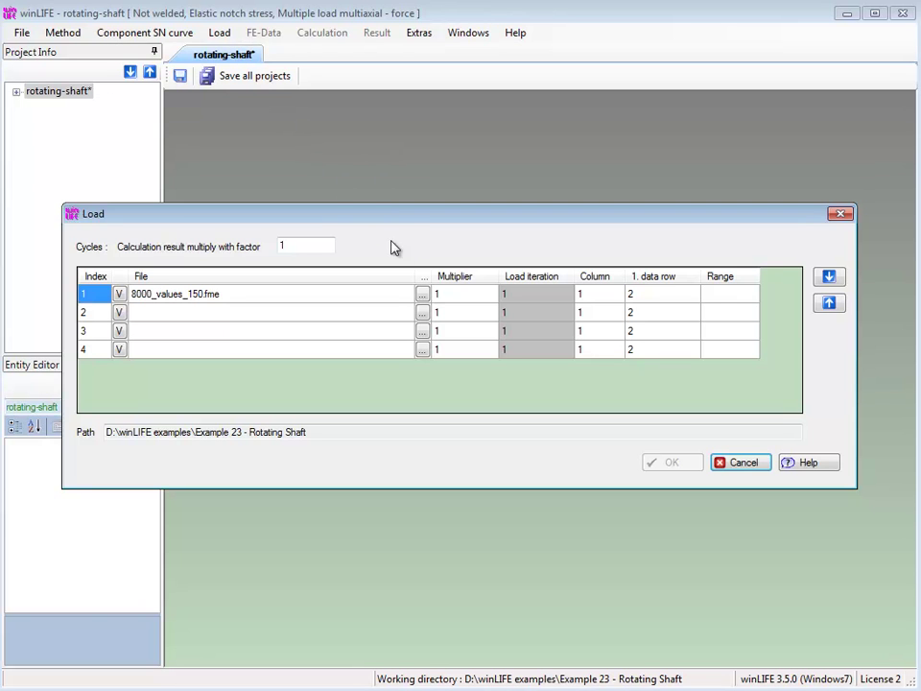
{"action": "left_click", "coordinate": [422, 293]}
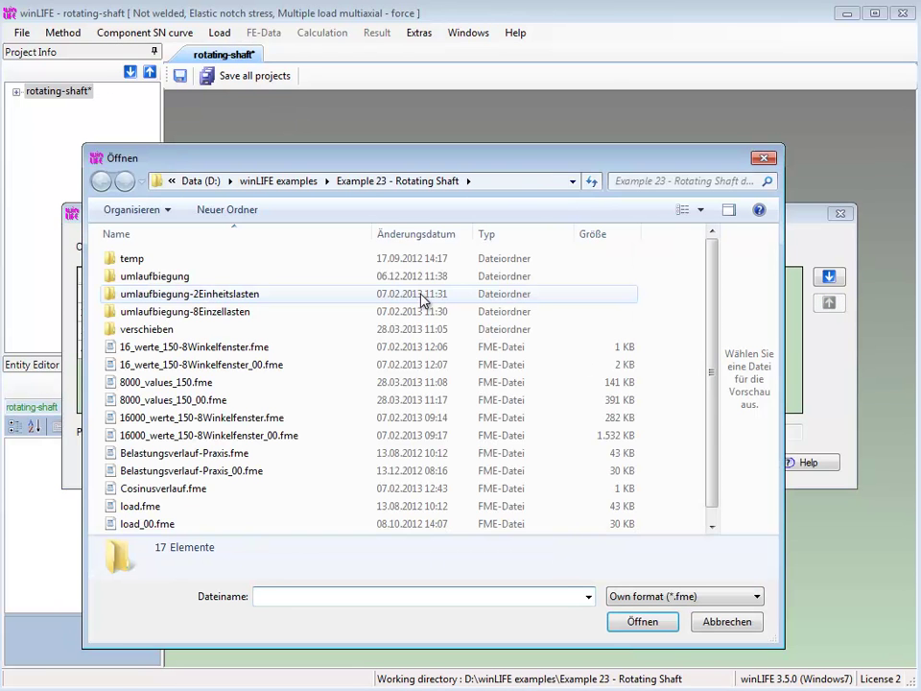
{"action": "left_click", "coordinate": [195, 399]}
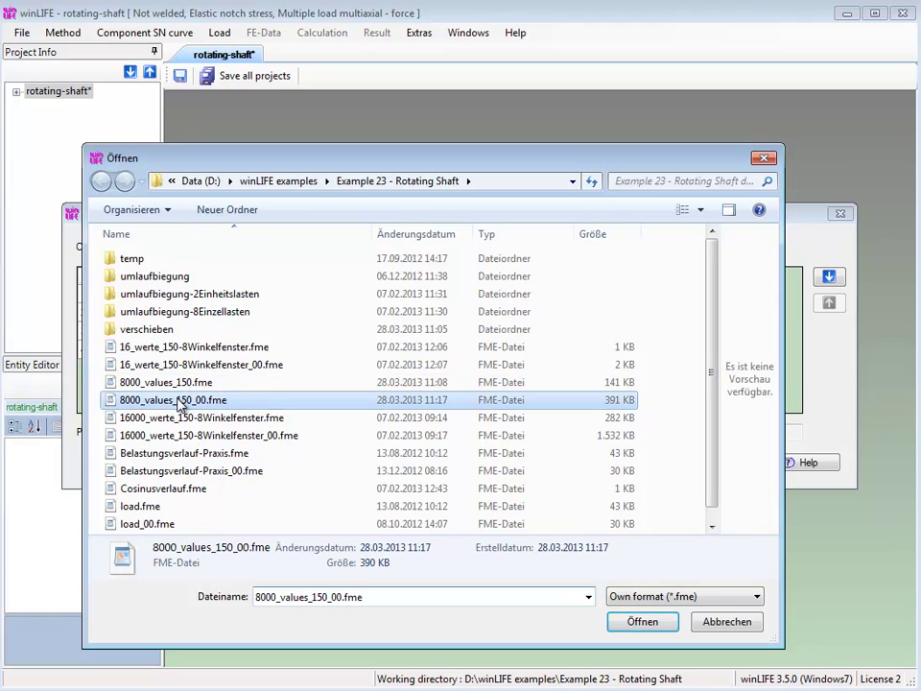
{"action": "left_click", "coordinate": [623, 626]}
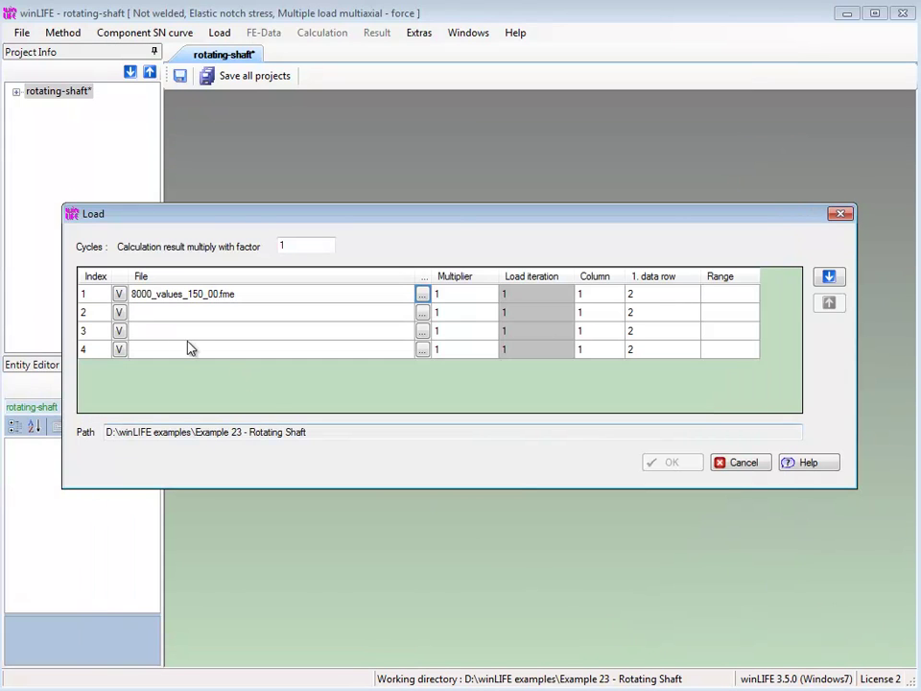
{"action": "left_click", "coordinate": [118, 295]}
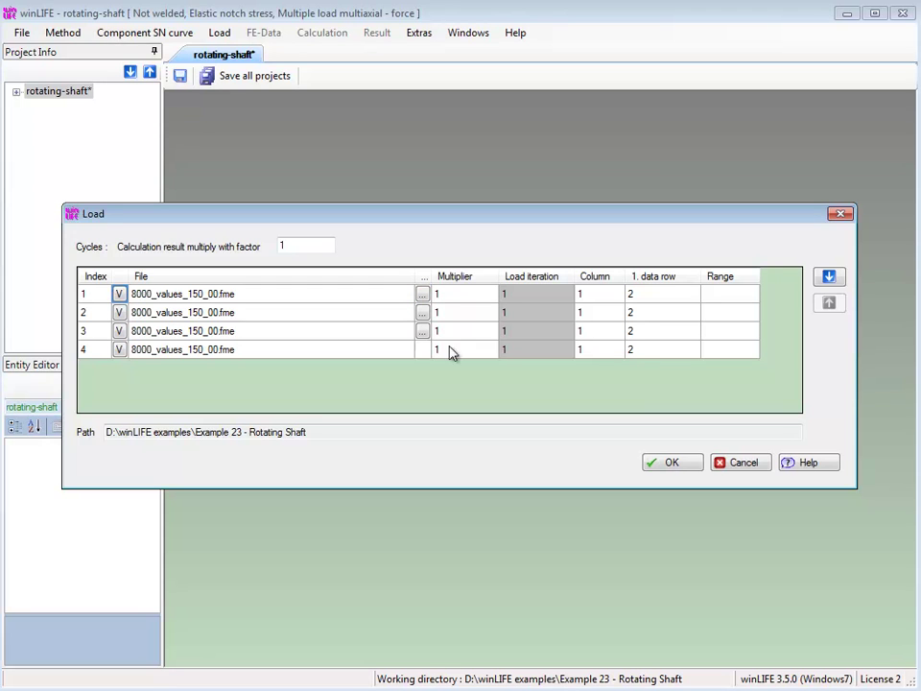
Step: Assign data columns 2, 3 and 4 to load indexes 2, 3 and 4, and accept the load definition
{"action": "left_click", "coordinate": [587, 313]}
{"action": "type", "text": "2"}
{"action": "left_click", "coordinate": [587, 331]}
{"action": "type", "text": "3"}
{"action": "left_click", "coordinate": [587, 349]}
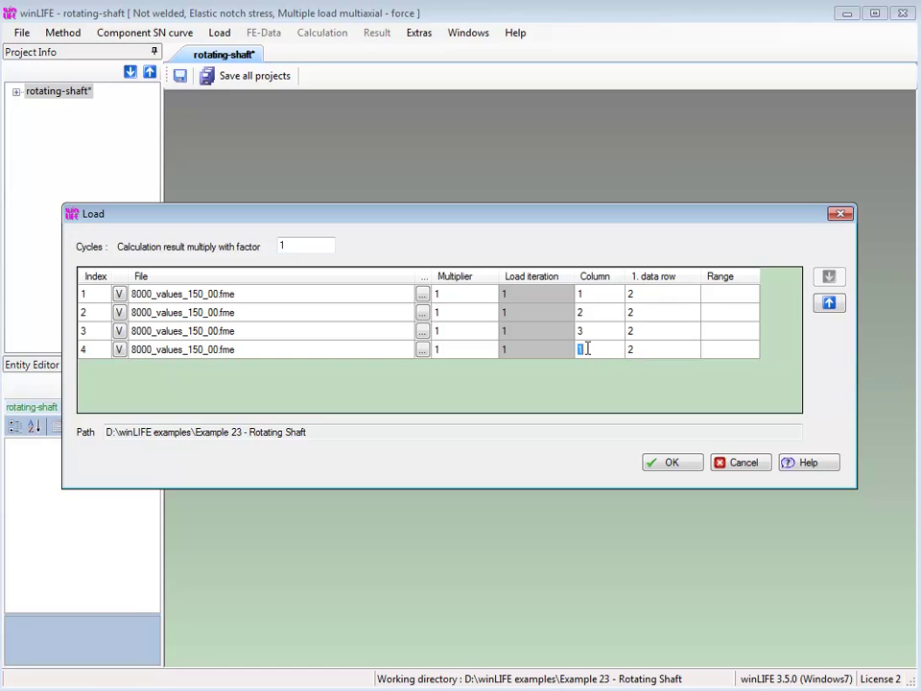
{"action": "type", "text": "4"}
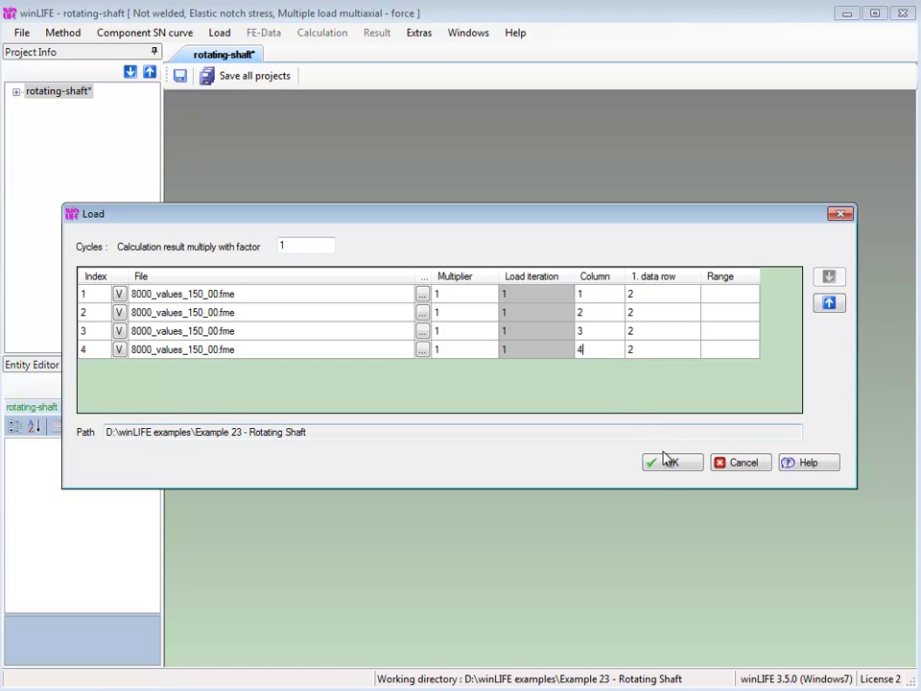
{"action": "left_click", "coordinate": [668, 466]}
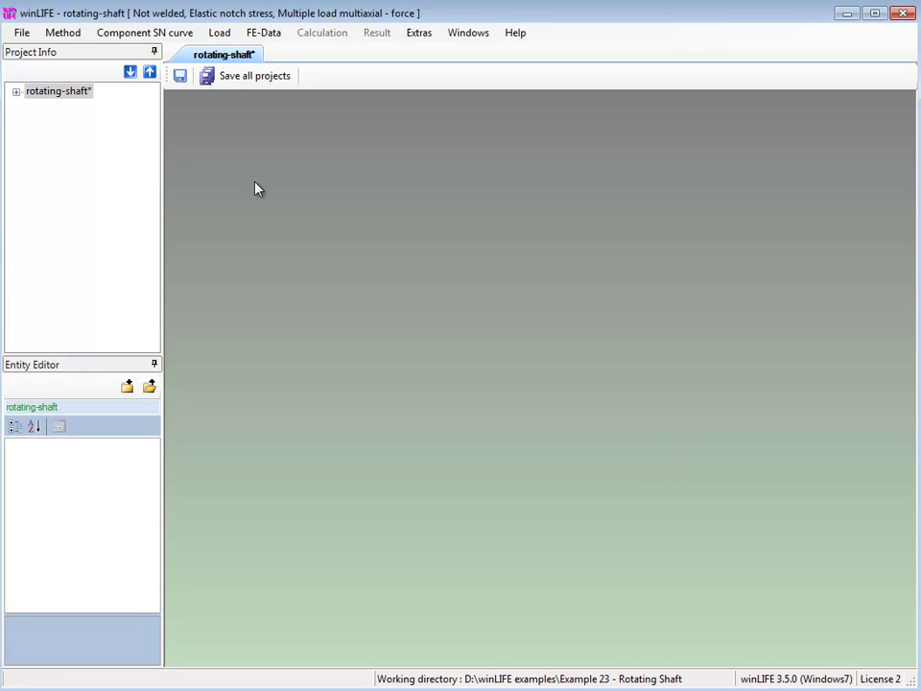
Step: View the imported load as a maximized graph and limit its X-axis maximum to 20
{"action": "left_click", "coordinate": [220, 35]}
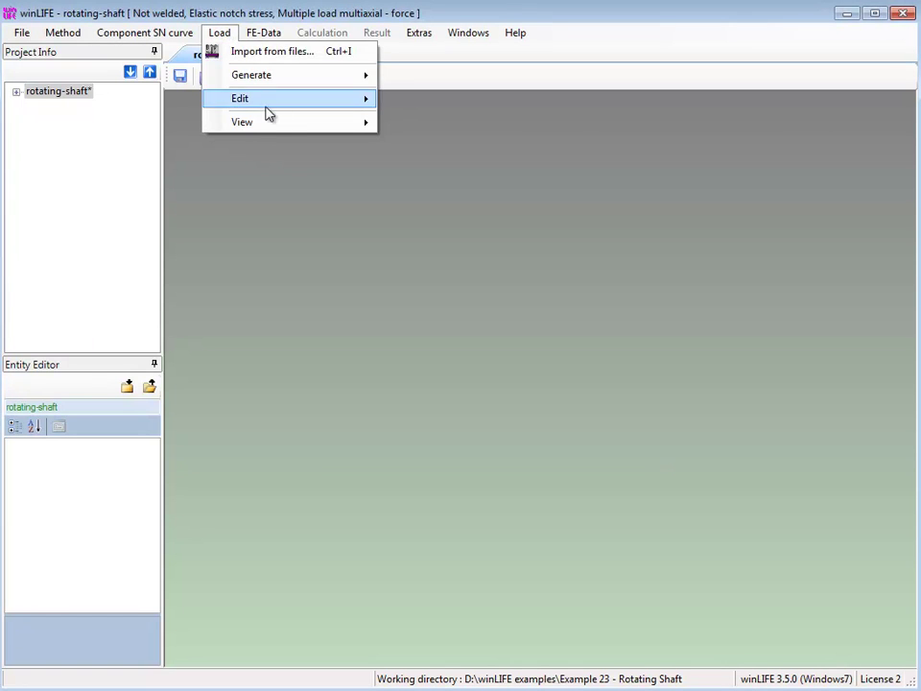
{"action": "mouse_move", "coordinate": [332, 125]}
{"action": "left_click", "coordinate": [422, 127]}
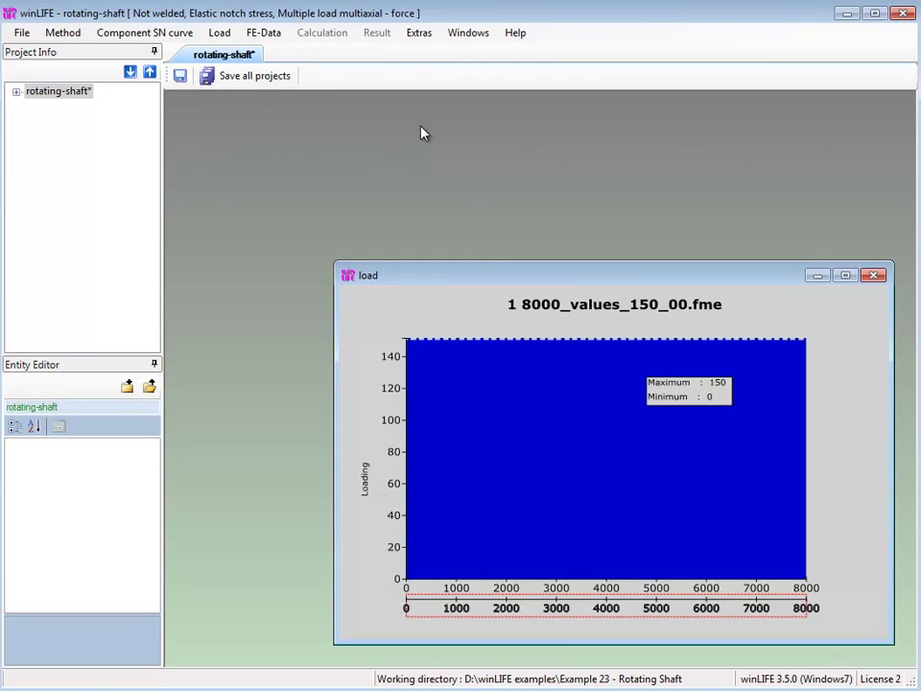
{"action": "double_click", "coordinate": [488, 275]}
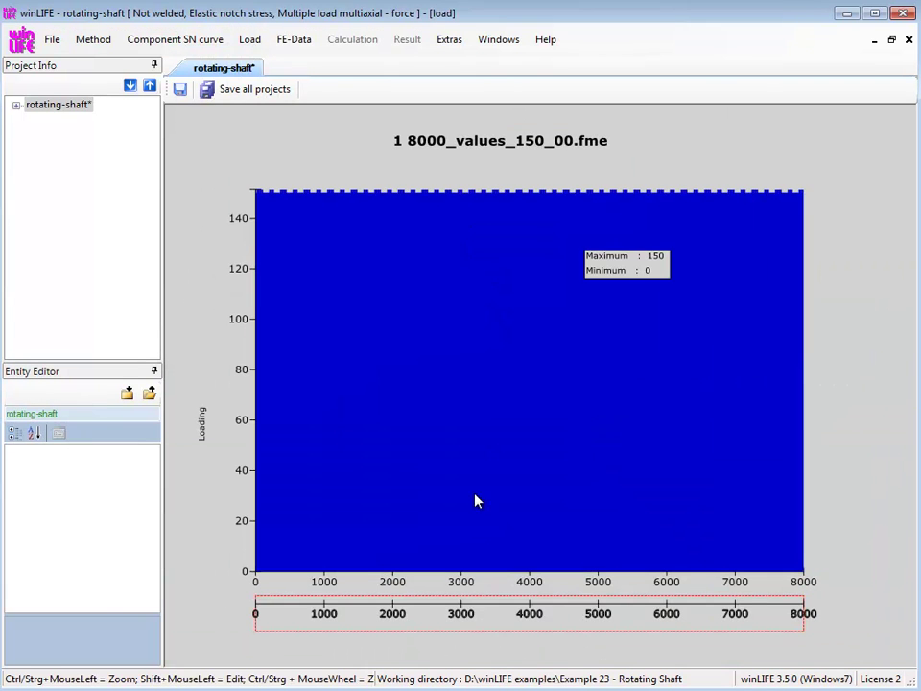
{"action": "right_click", "coordinate": [485, 576]}
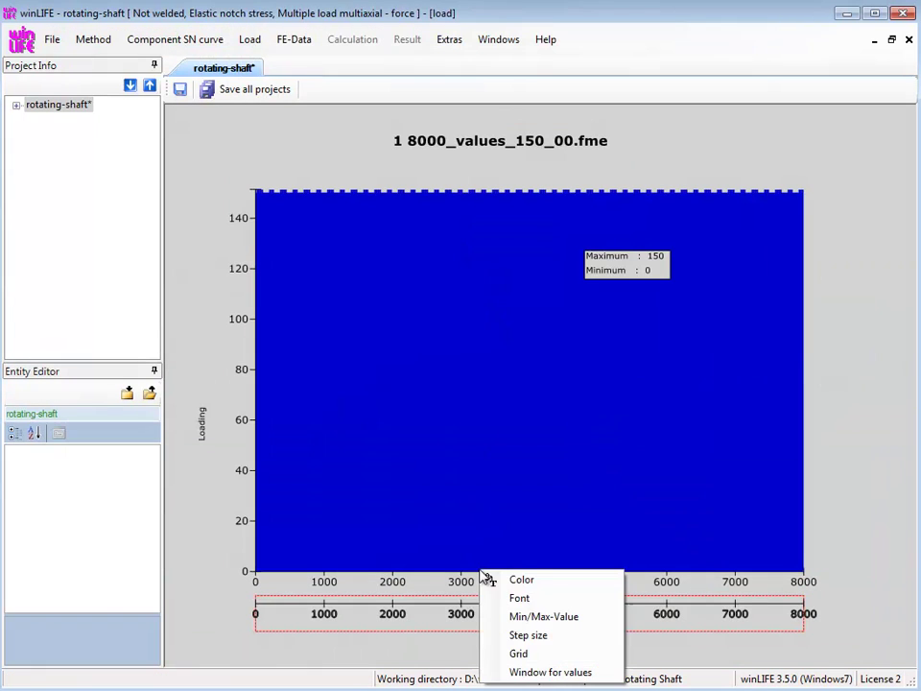
{"action": "left_click", "coordinate": [511, 617]}
{"action": "left_click_drag", "start_coordinate": [462, 345], "coordinate": [405, 356]}
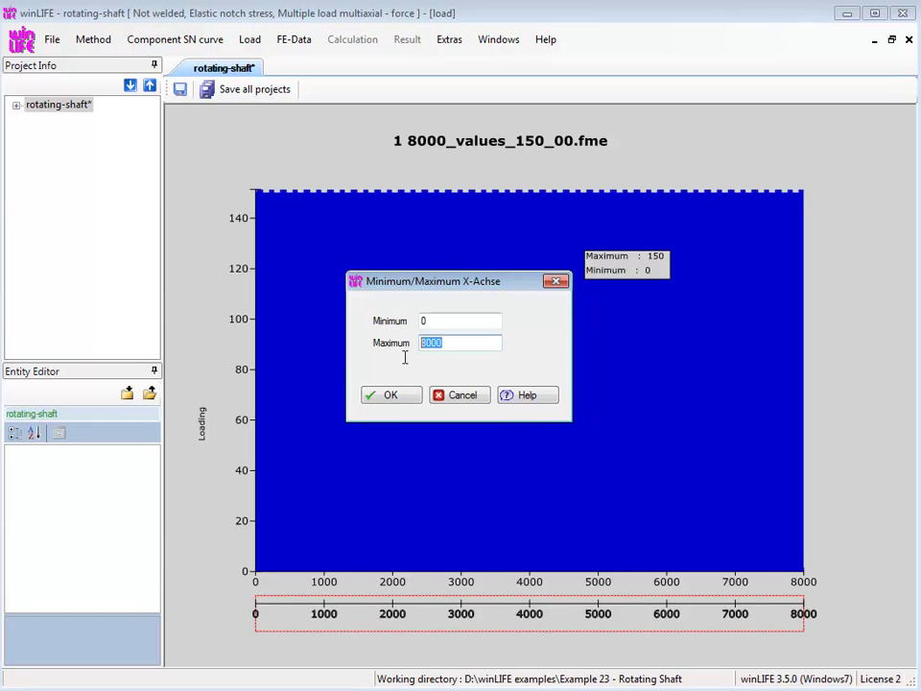
{"action": "type", "text": "20"}
{"action": "left_click", "coordinate": [392, 396]}
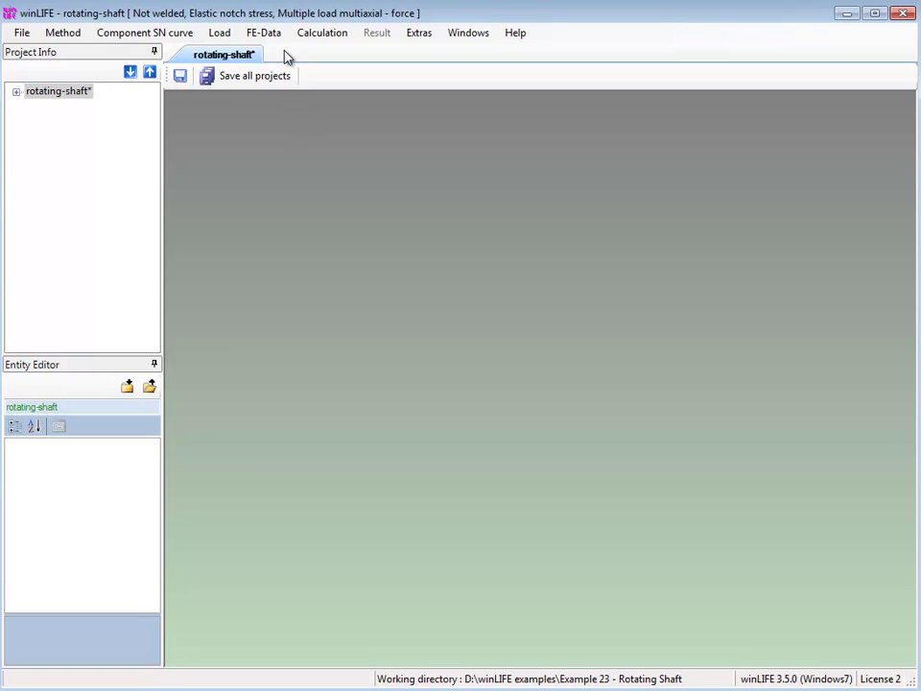
Step: Load the FE result files shaft-cross-hole_00000001.LST through shaft-cross-hole_00000004.LST into indexes 1 to 4 of the FE interface
{"action": "left_click", "coordinate": [276, 37]}
{"action": "left_click", "coordinate": [286, 54]}
{"action": "left_click", "coordinate": [243, 182]}
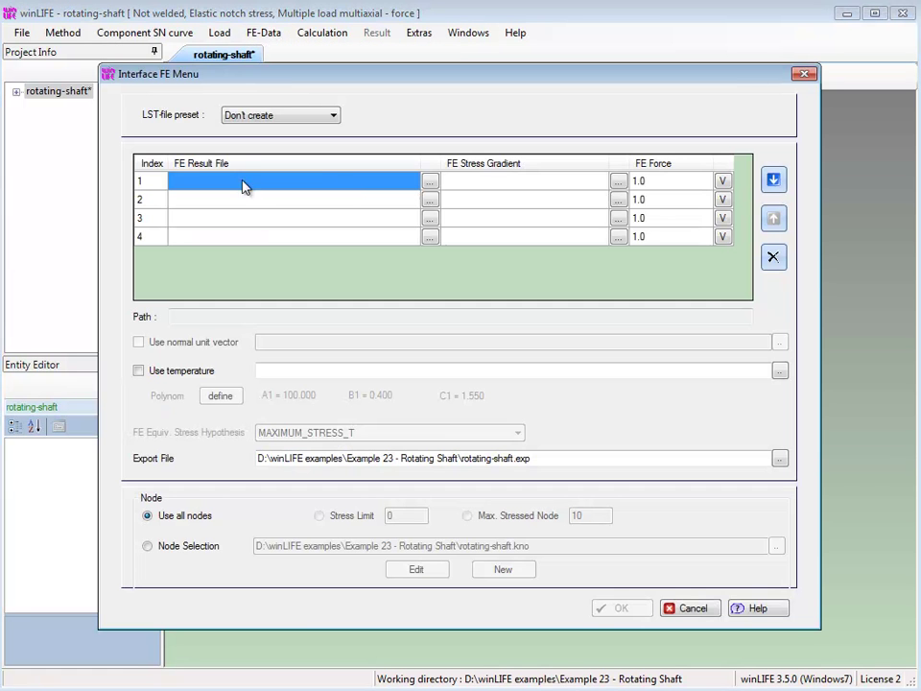
{"action": "left_click", "coordinate": [430, 182]}
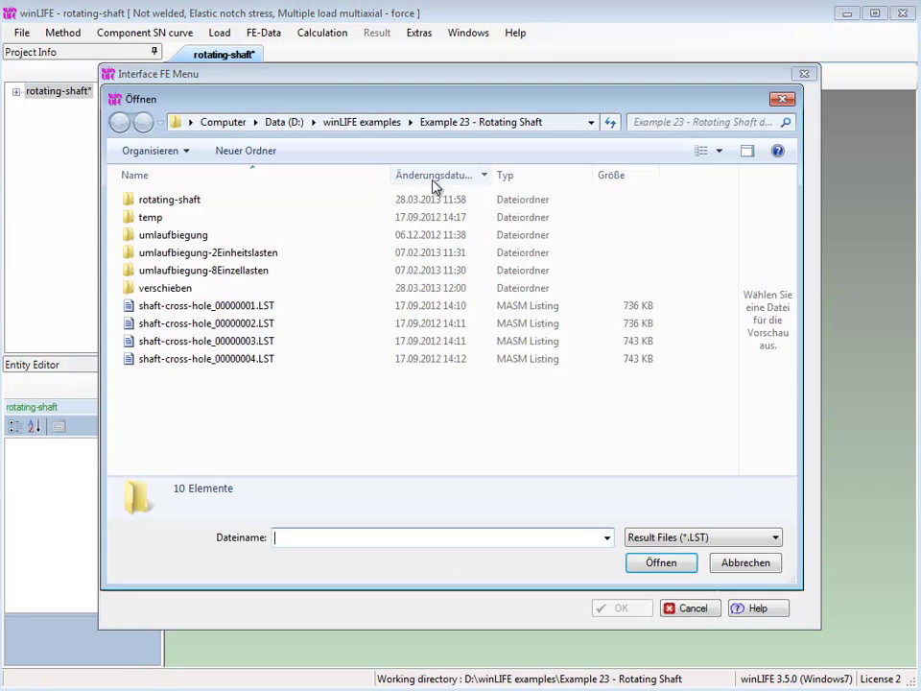
{"action": "left_click", "coordinate": [278, 305]}
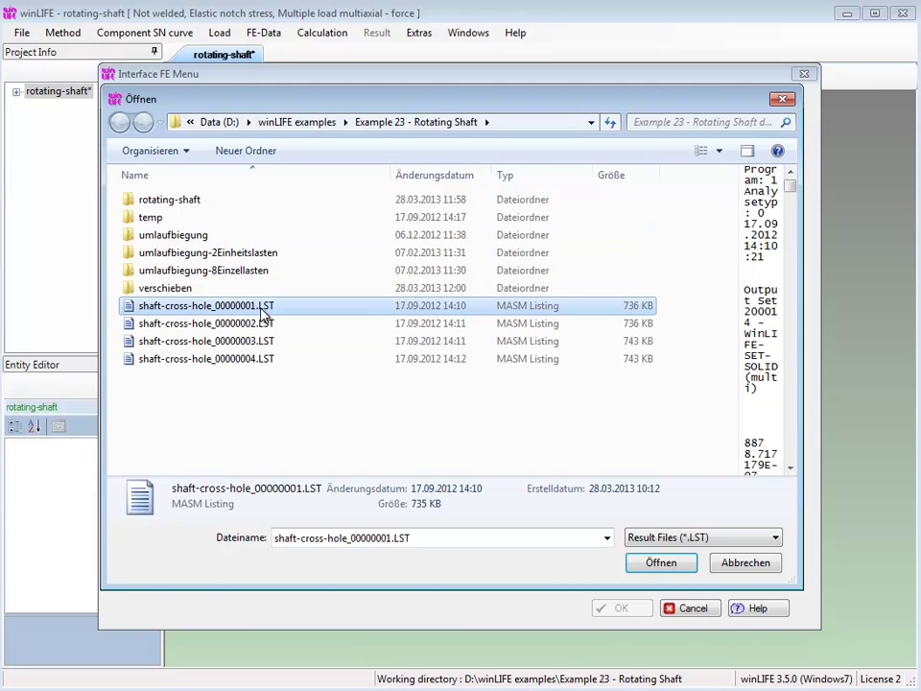
{"action": "left_click", "coordinate": [230, 360], "text": "shift"}
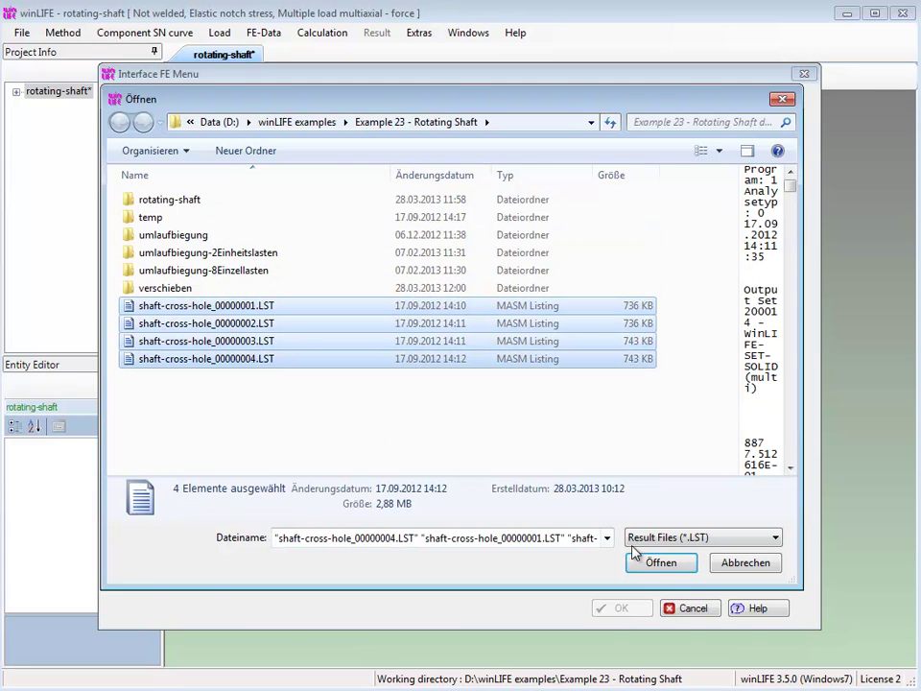
{"action": "left_click", "coordinate": [652, 563]}
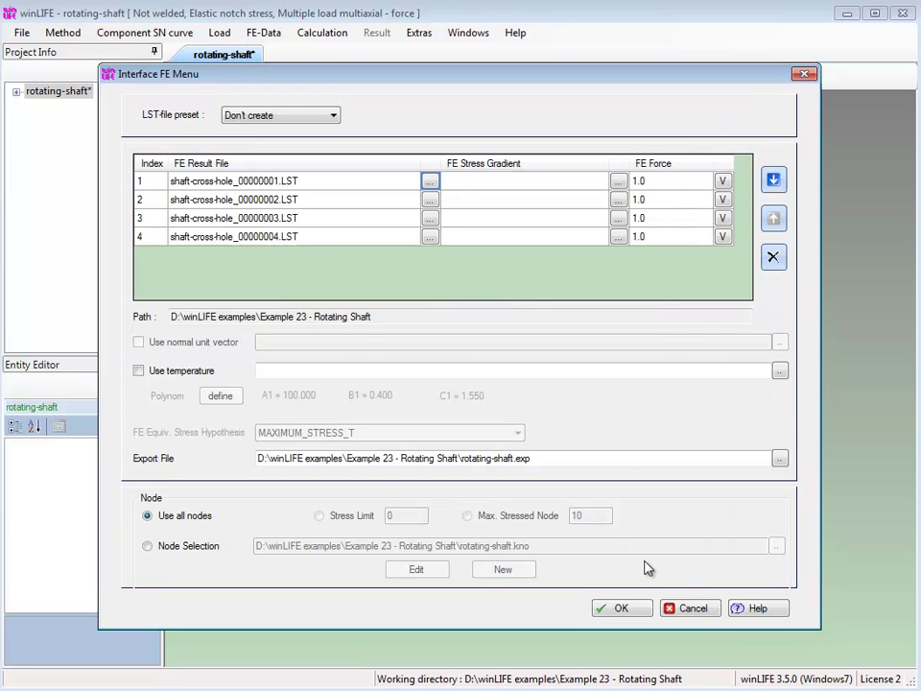
Step: Set the FE force to 100 for all four FE result files and accept the FE data definition
{"action": "left_click", "coordinate": [650, 180]}
{"action": "type", "text": "100"}
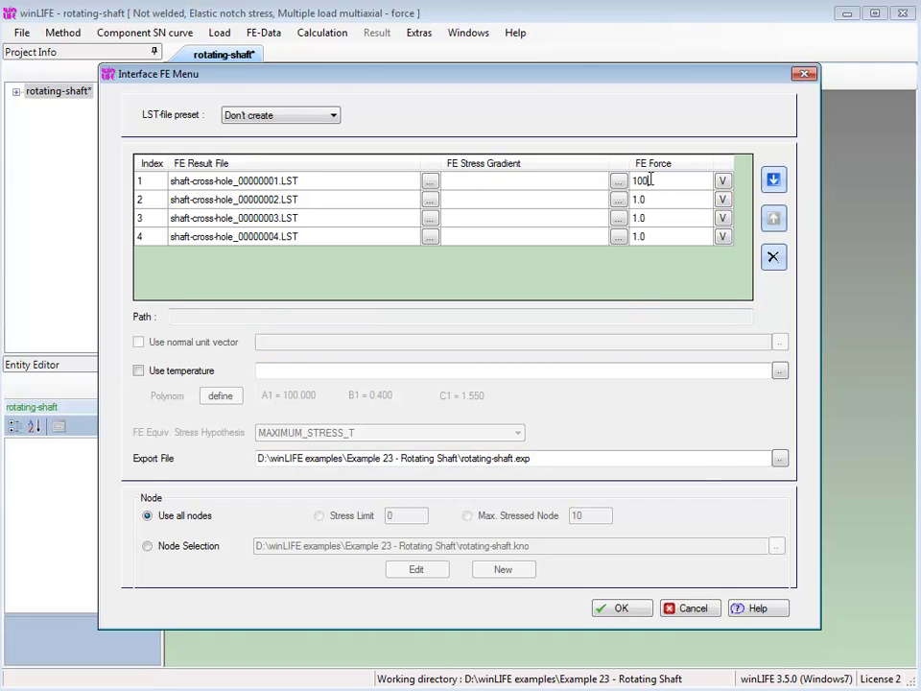
{"action": "left_click", "coordinate": [722, 181]}
{"action": "left_click", "coordinate": [606, 611]}
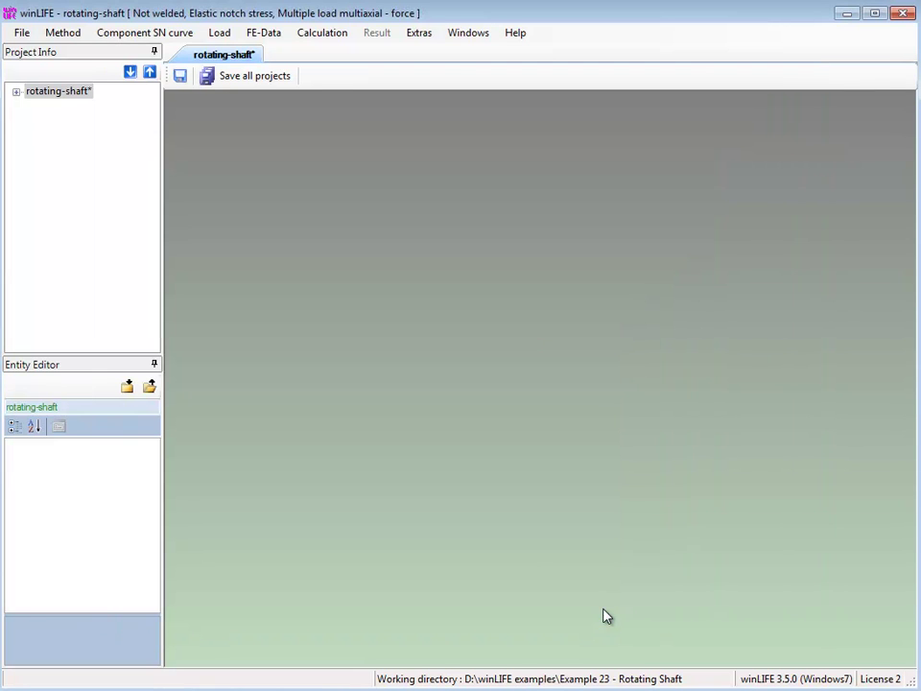
Step: Review the calculation parameters from damage accumulation through strength hypothesis, and run the fatigue calculation
{"action": "left_click", "coordinate": [309, 32]}
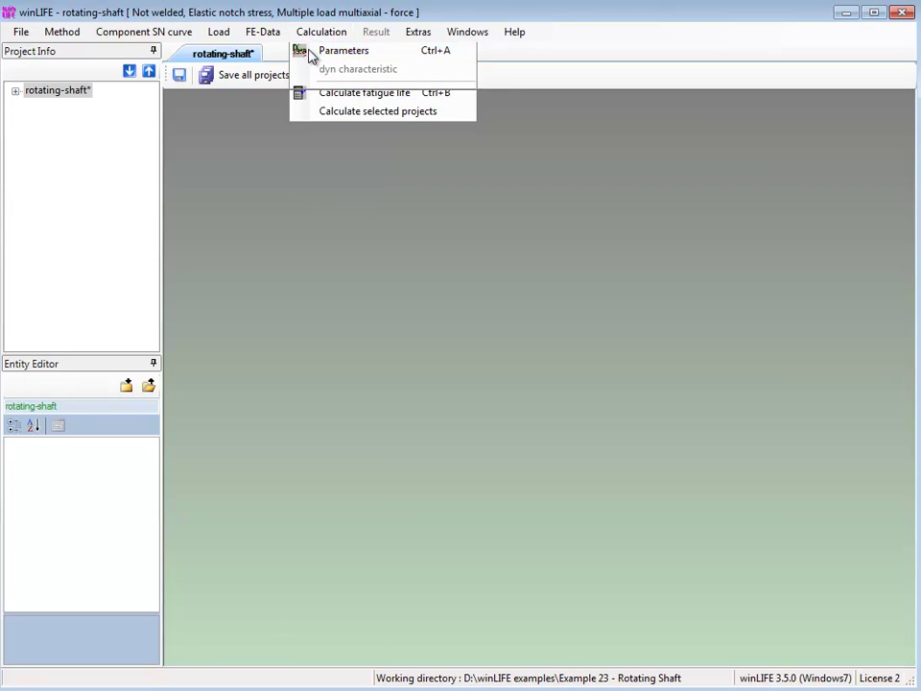
{"action": "left_click", "coordinate": [310, 54]}
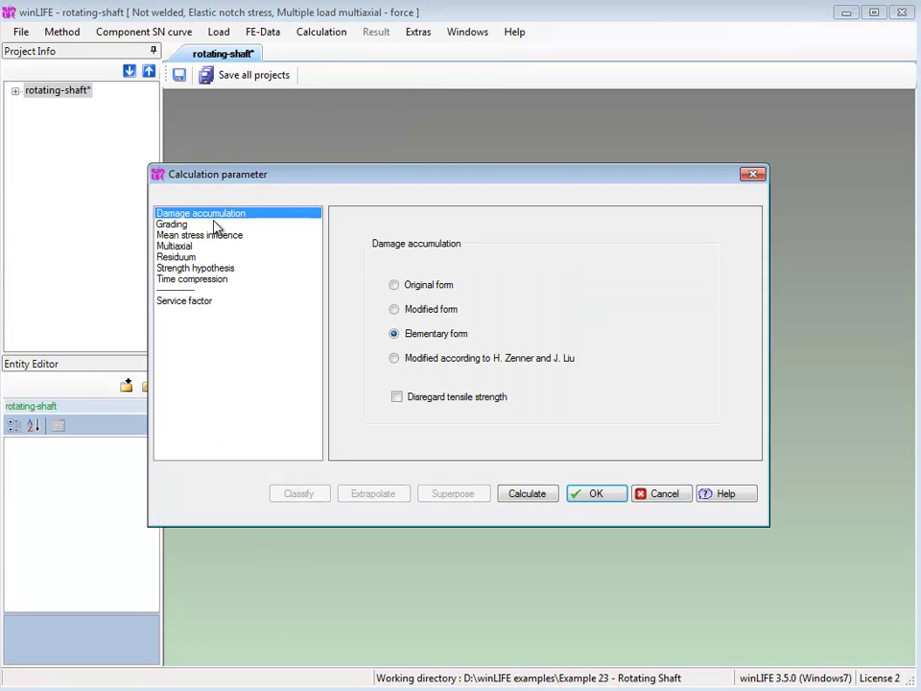
{"action": "left_click", "coordinate": [184, 228]}
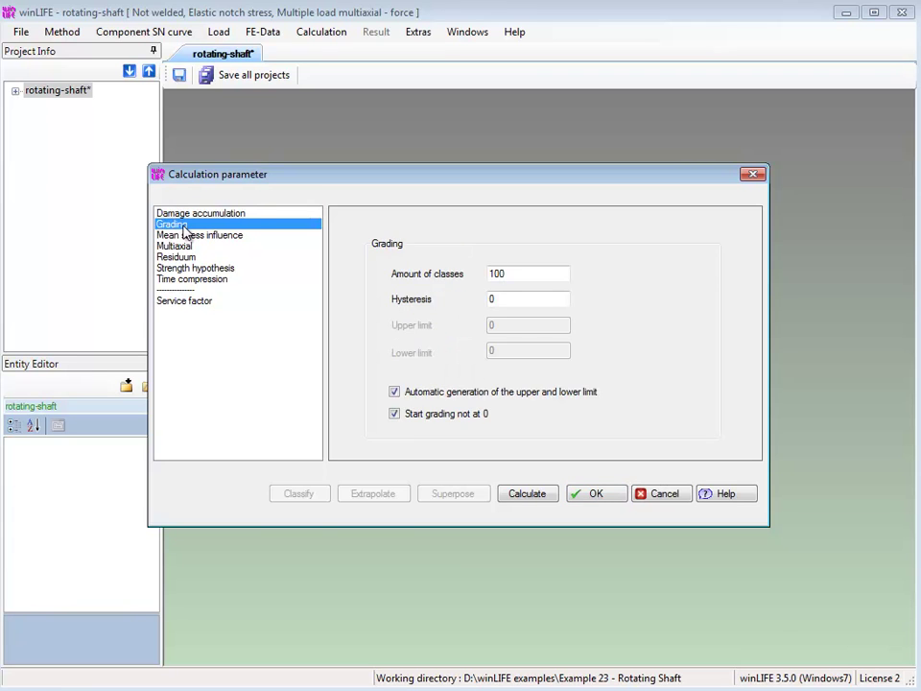
{"action": "left_click", "coordinate": [185, 236]}
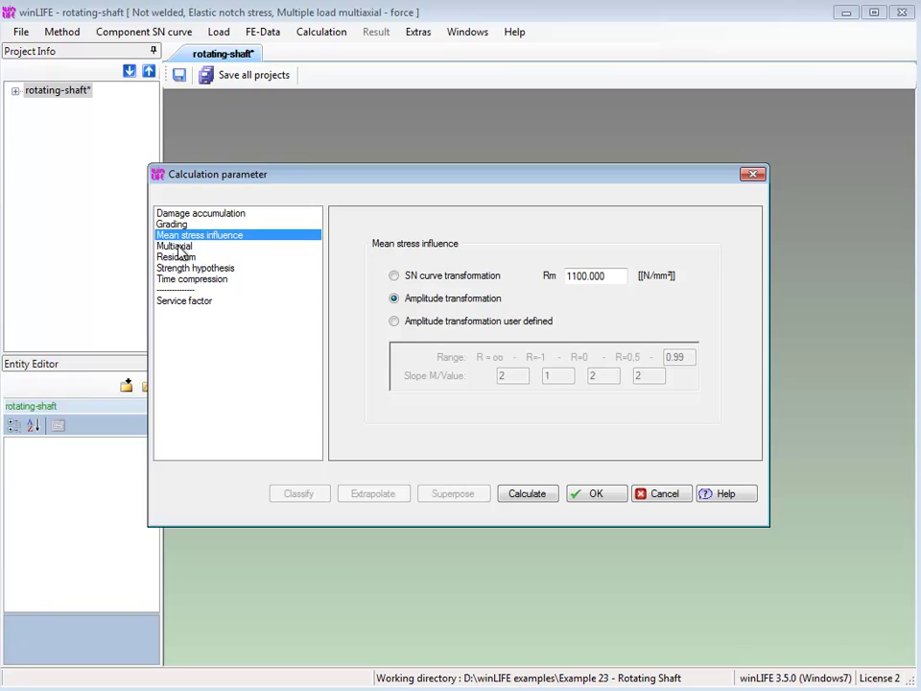
{"action": "left_click", "coordinate": [178, 247]}
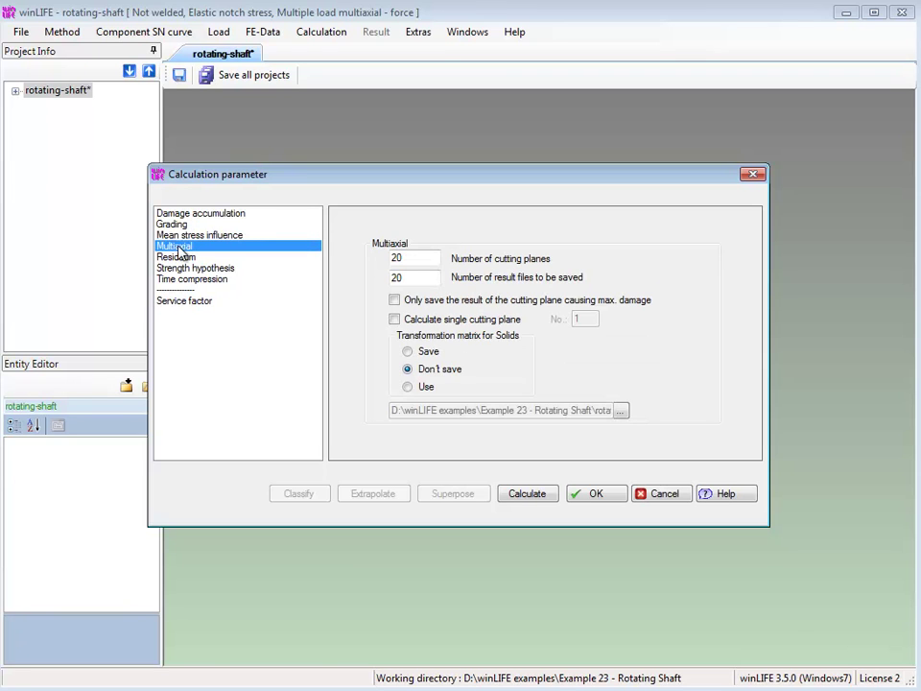
{"action": "left_click", "coordinate": [179, 259]}
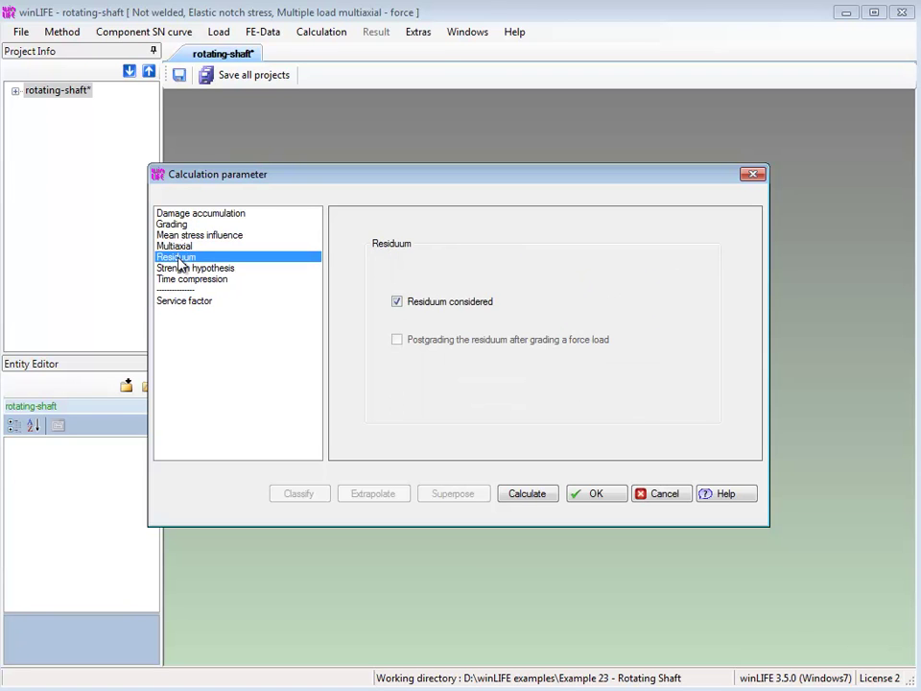
{"action": "left_click", "coordinate": [180, 270]}
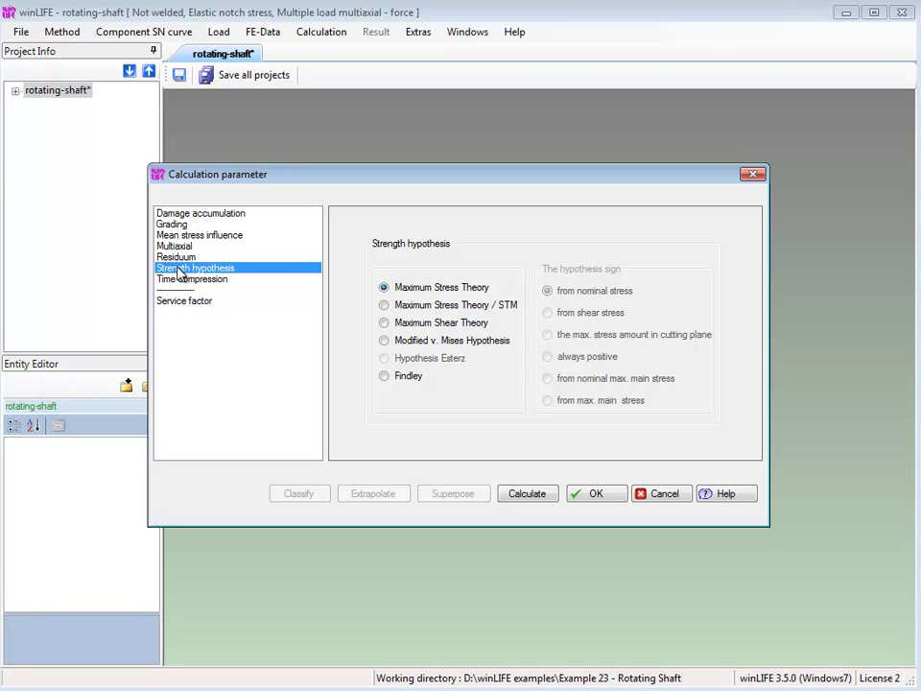
{"action": "left_click", "coordinate": [528, 494]}
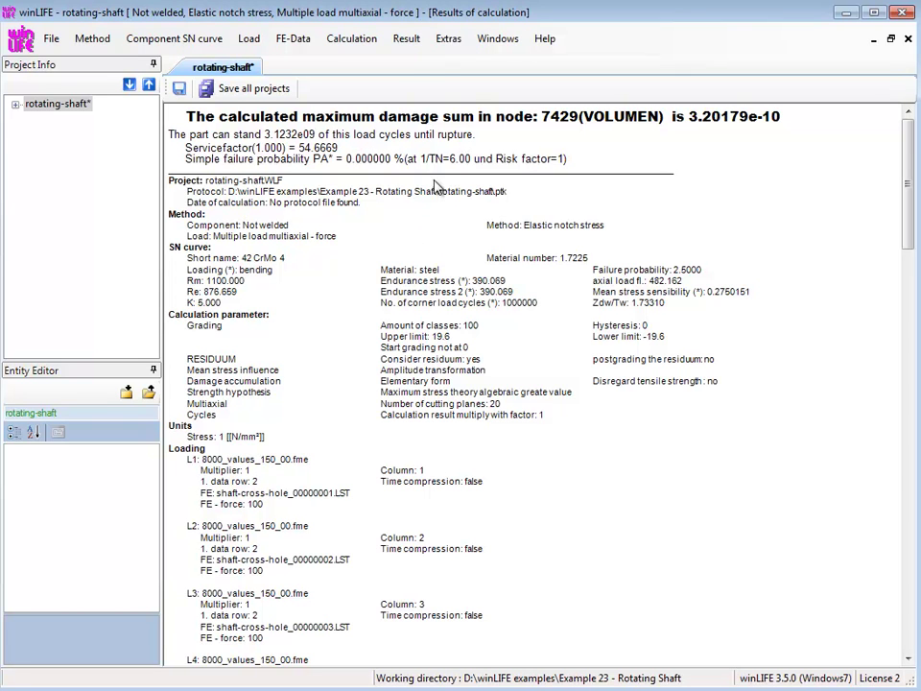
Step: Plot the equivalent stress history of the maximum-damage node 7429 and limit its X-axis maximum to 20
{"action": "left_click", "coordinate": [406, 40]}
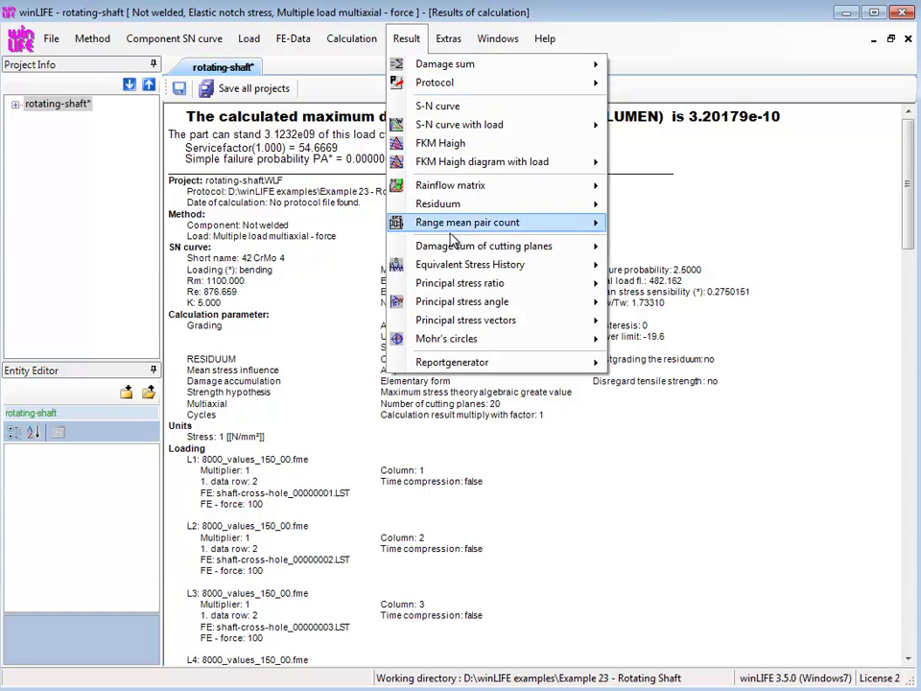
{"action": "mouse_move", "coordinate": [403, 263]}
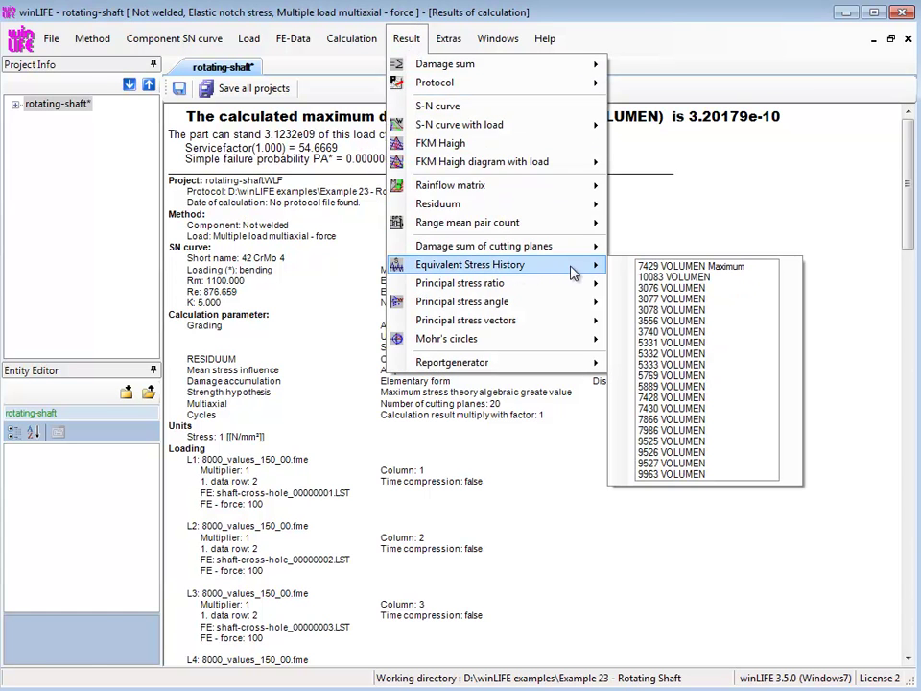
{"action": "left_click", "coordinate": [641, 268]}
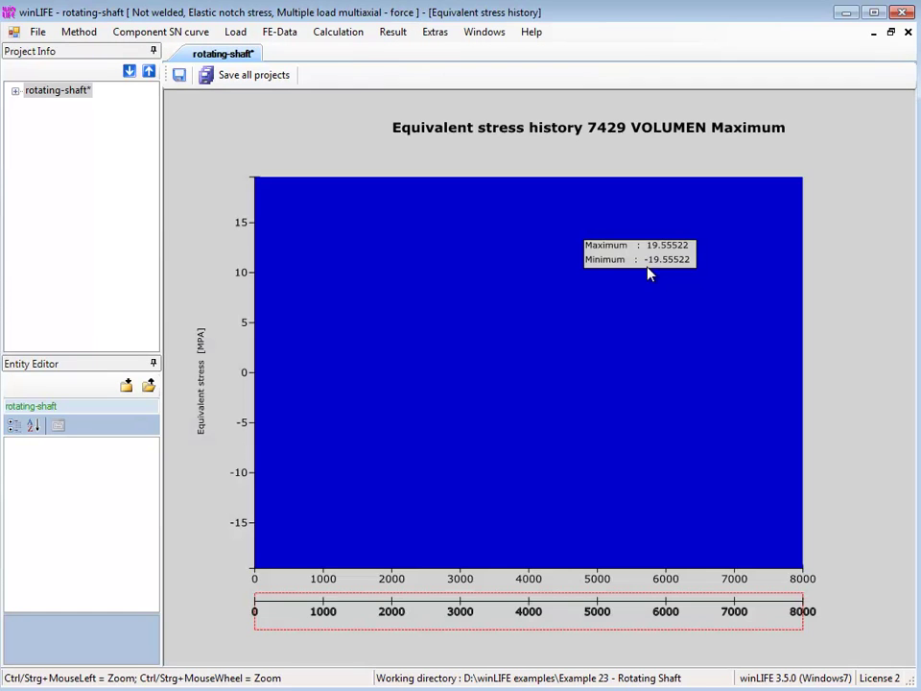
{"action": "right_click", "coordinate": [563, 570]}
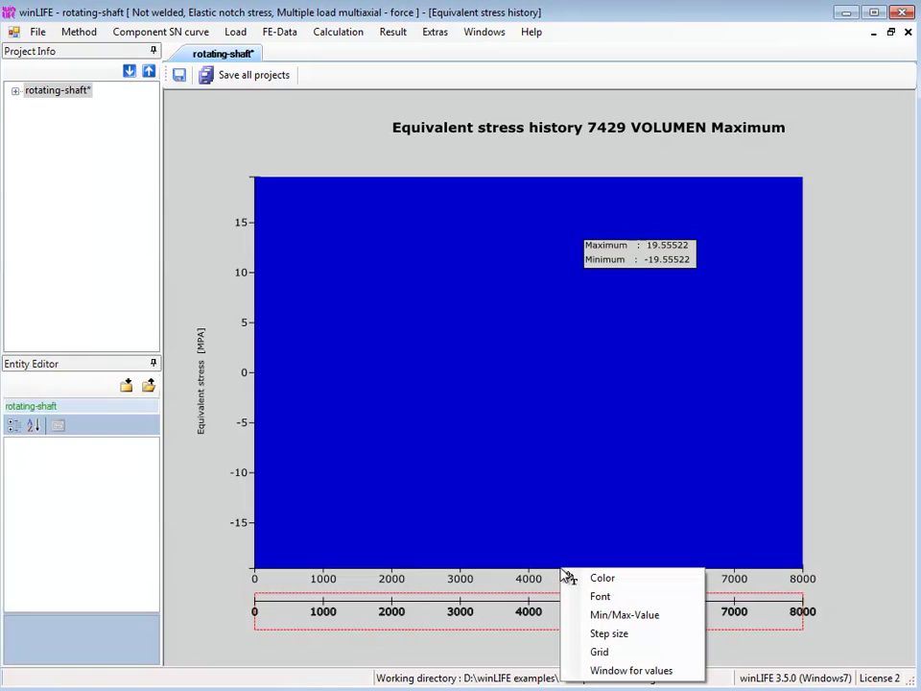
{"action": "left_click", "coordinate": [596, 615]}
{"action": "left_click_drag", "start_coordinate": [456, 343], "coordinate": [403, 343]}
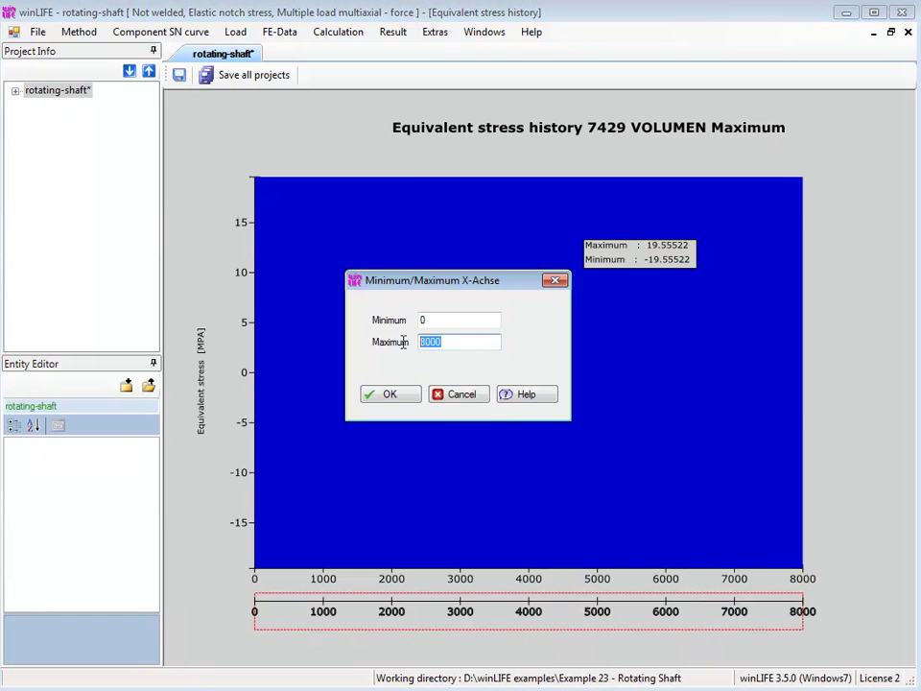
{"action": "type", "text": "20"}
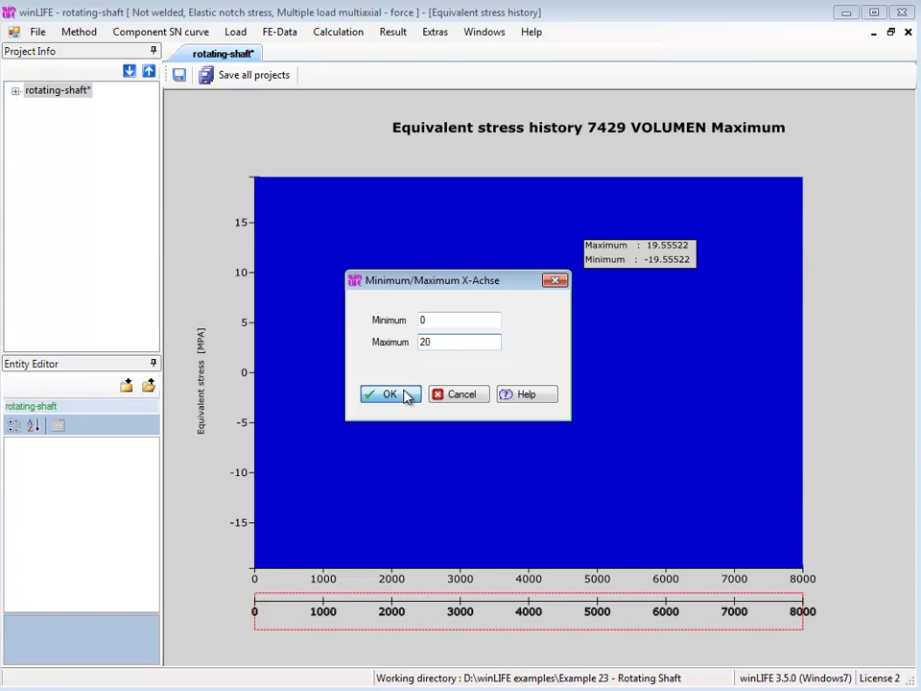
{"action": "left_click", "coordinate": [404, 394]}
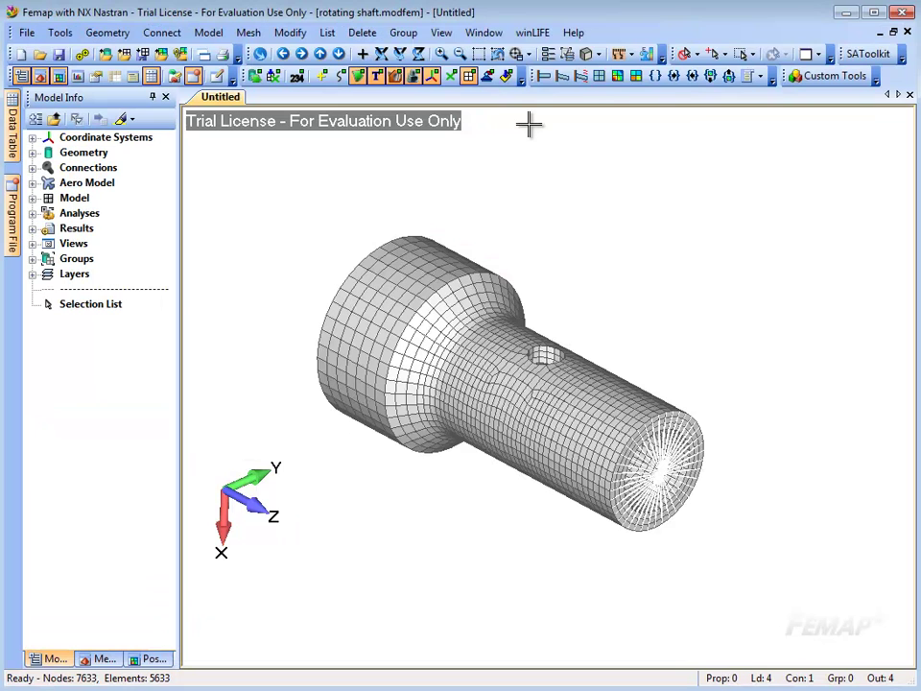
Step: Switch to Femap and import the winLIFE results from rotating-shaft.neu into the shaft model
{"action": "left_click", "coordinate": [530, 32]}
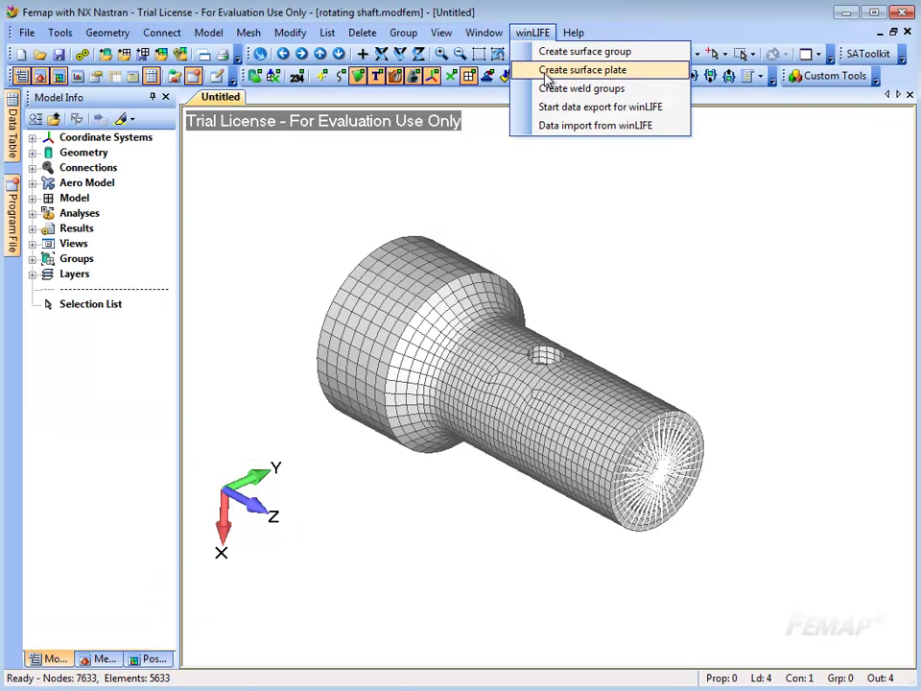
{"action": "left_click", "coordinate": [566, 134]}
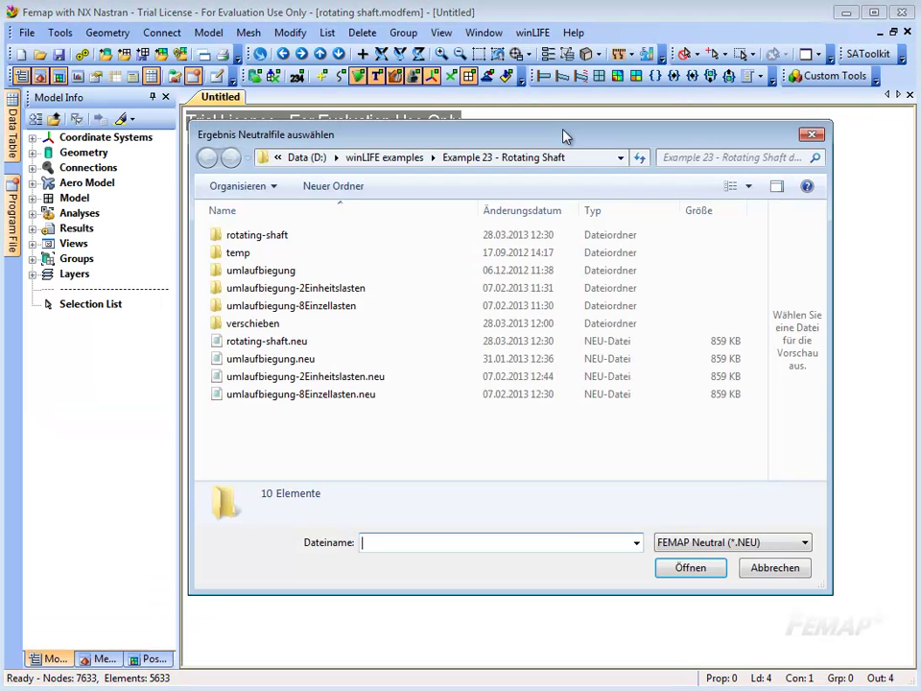
{"action": "left_click", "coordinate": [274, 343]}
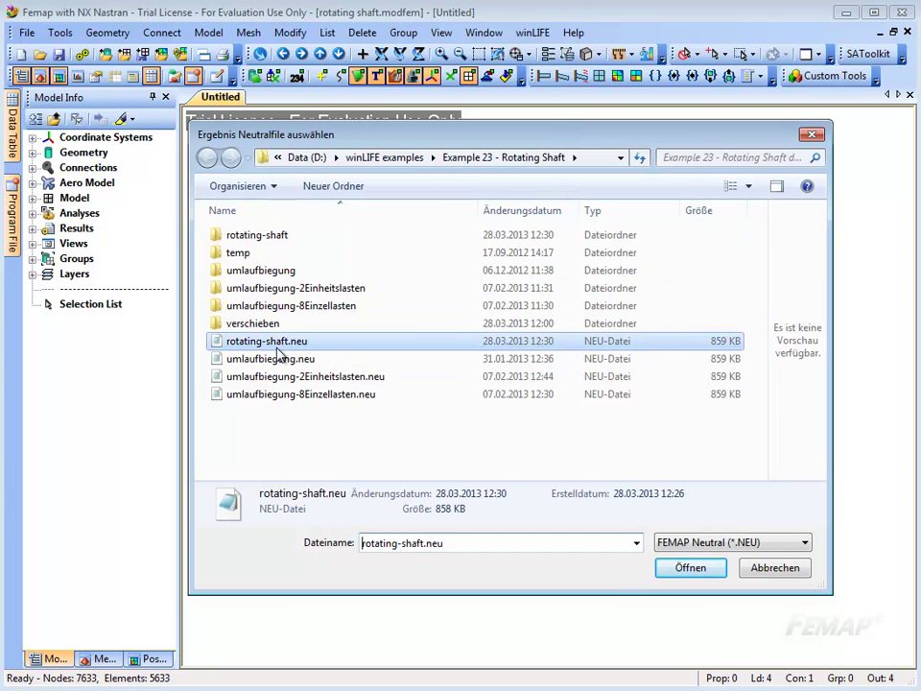
{"action": "double_click", "coordinate": [277, 347]}
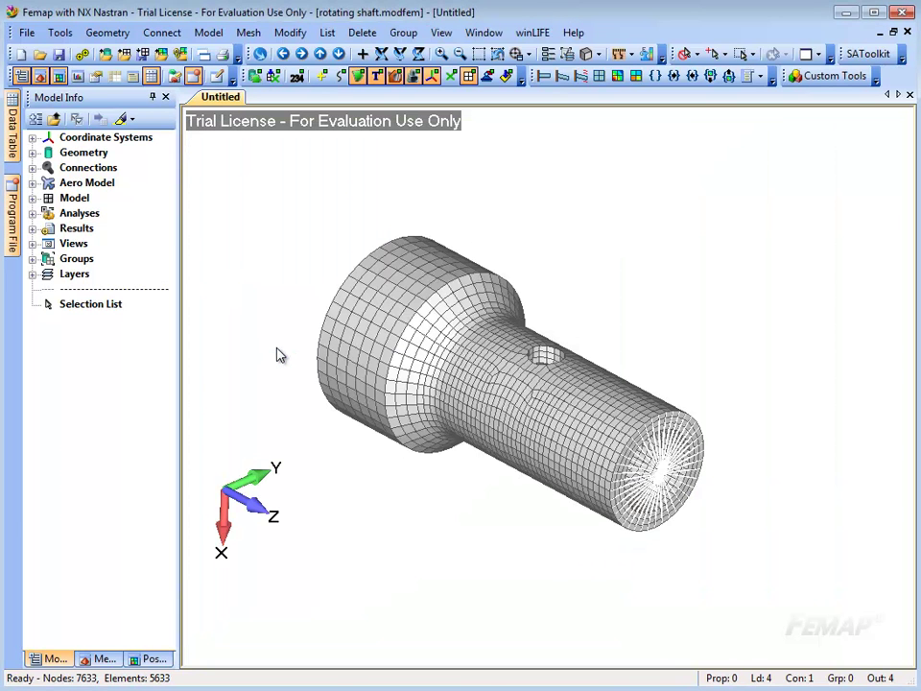
Step: Display the Damaging Parameter of the winLIFE Result SET as a contour on the shaft and inspect the cross hole closely
{"action": "key", "text": "F5"}
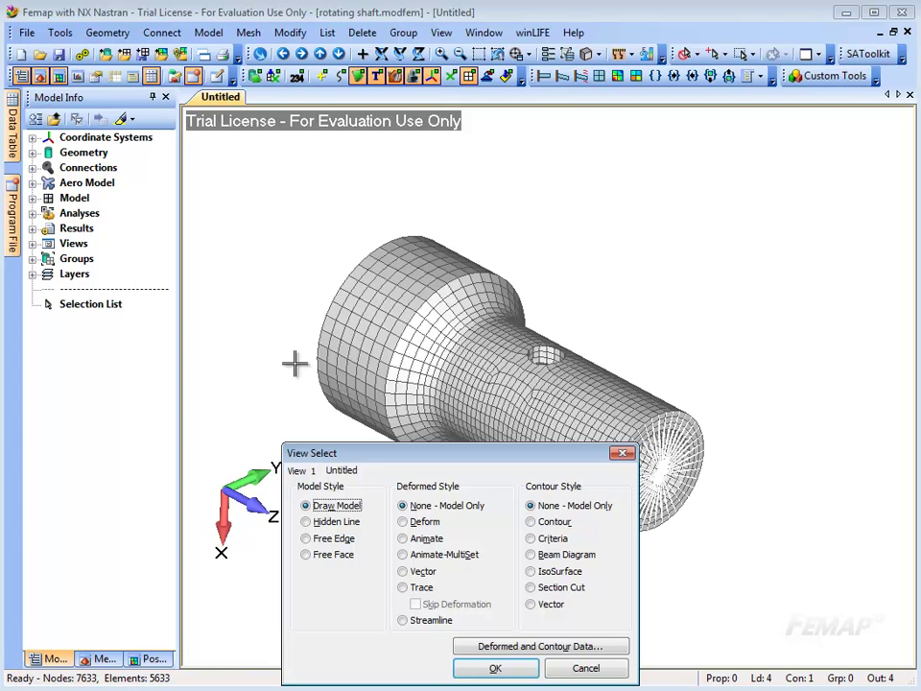
{"action": "left_click", "coordinate": [543, 522]}
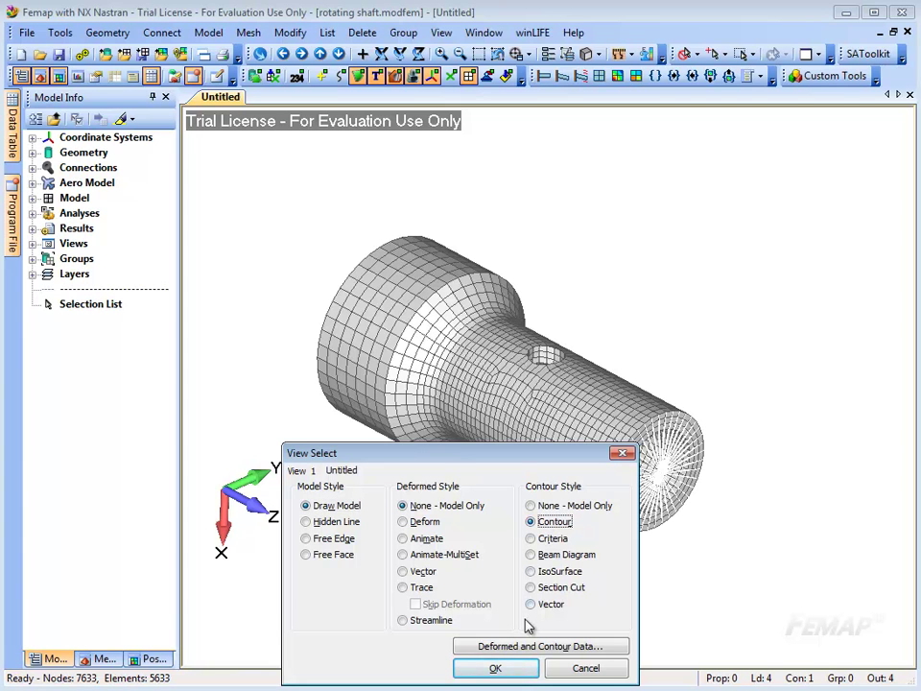
{"action": "left_click", "coordinate": [527, 650]}
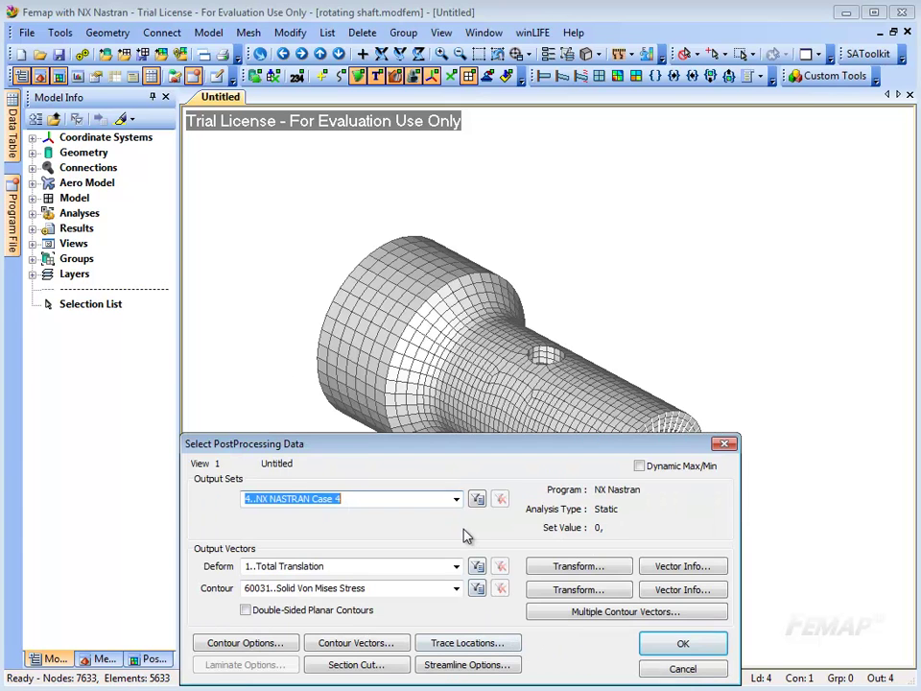
{"action": "left_click", "coordinate": [457, 498]}
{"action": "left_click", "coordinate": [406, 559]}
{"action": "left_click", "coordinate": [430, 579]}
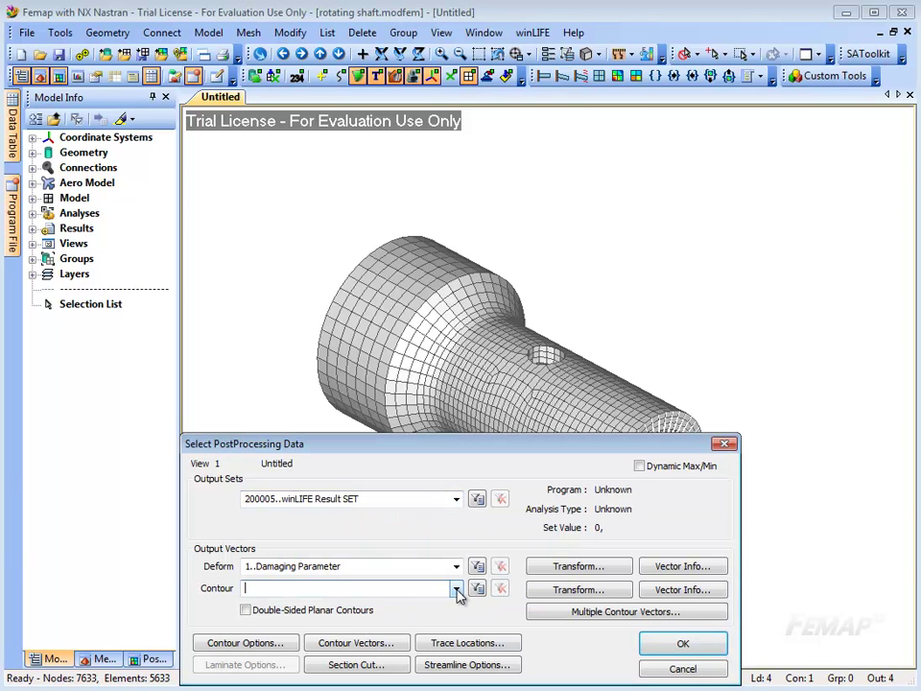
{"action": "left_click", "coordinate": [457, 588]}
{"action": "left_click", "coordinate": [435, 604]}
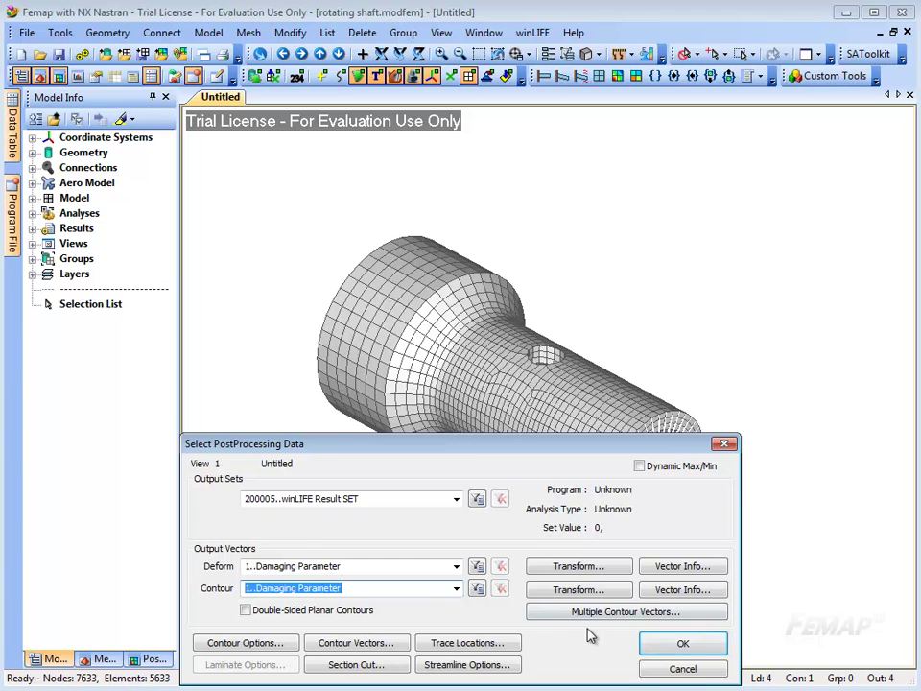
{"action": "left_click", "coordinate": [682, 643]}
{"action": "left_click", "coordinate": [495, 667]}
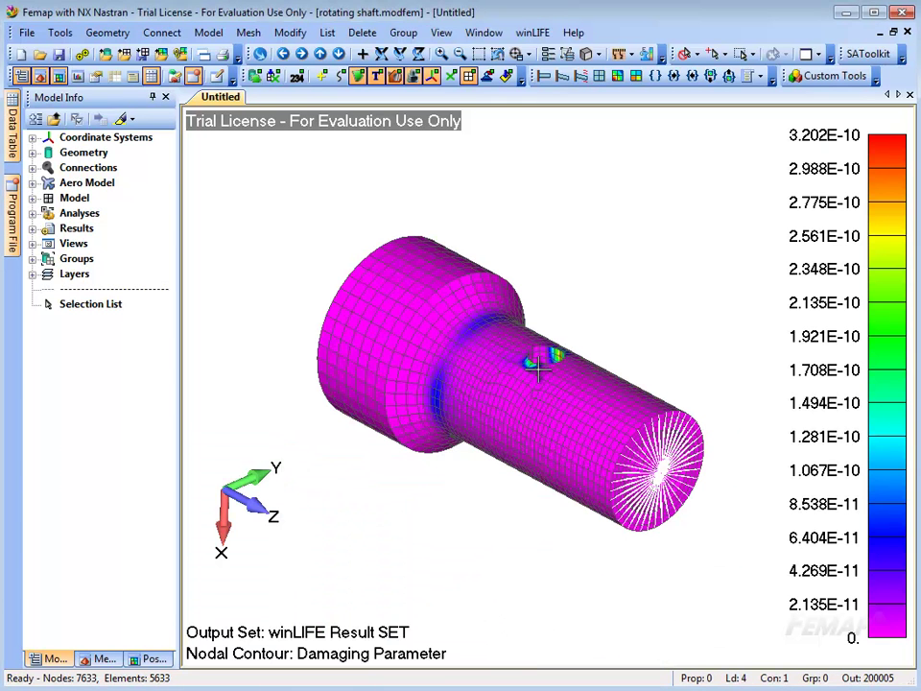
{"action": "scroll", "coordinate": [539, 369], "scroll_direction": "up", "scroll_amount": 5}
{"action": "left_click_drag", "start_coordinate": [541, 406], "coordinate": [541, 409]}
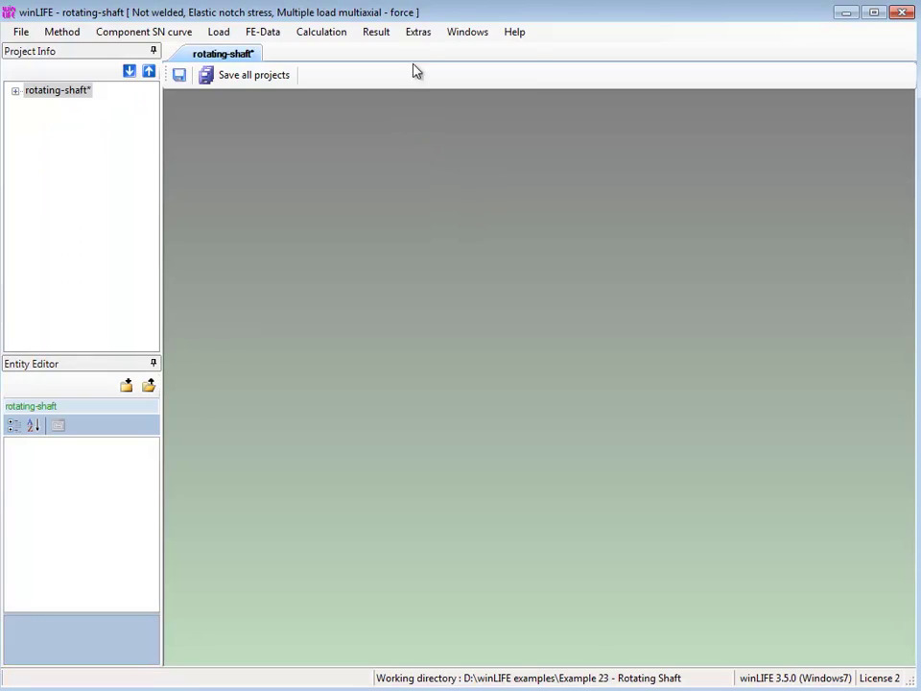
Step: Split load.fme per angle window with a 90 angle increment, angle column 3, value column 4 and 4 windows per revolution into load_00.fme
{"action": "left_click", "coordinate": [416, 34]}
{"action": "mouse_move", "coordinate": [508, 107]}
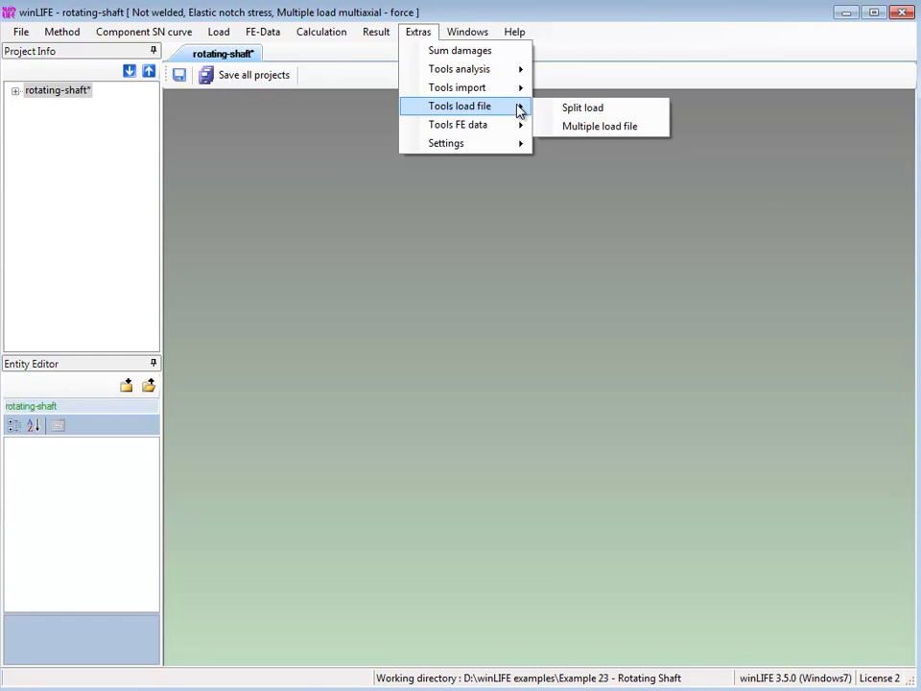
{"action": "left_click", "coordinate": [567, 110]}
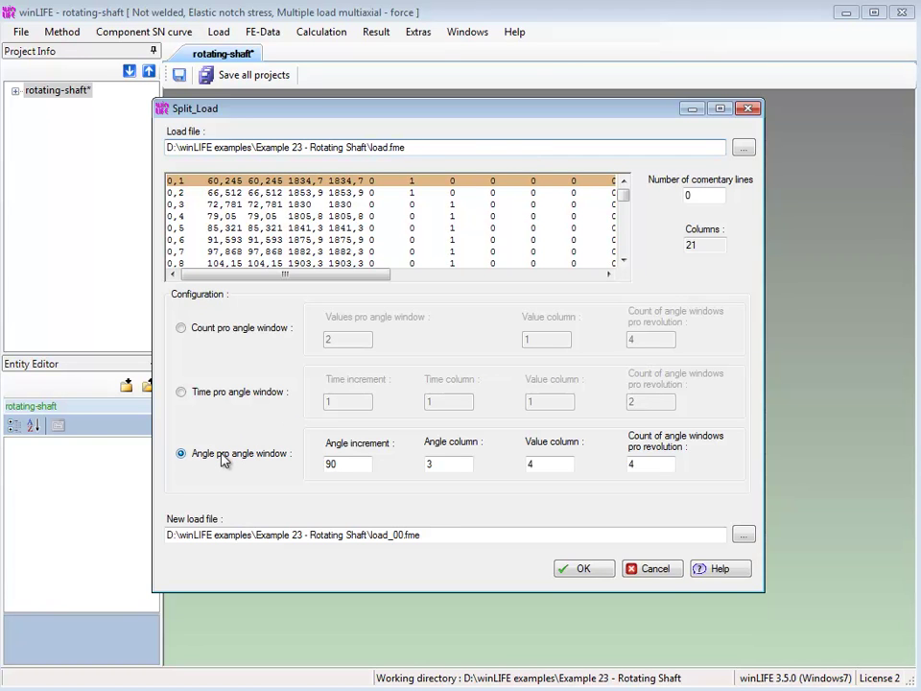
{"action": "left_click", "coordinate": [343, 463]}
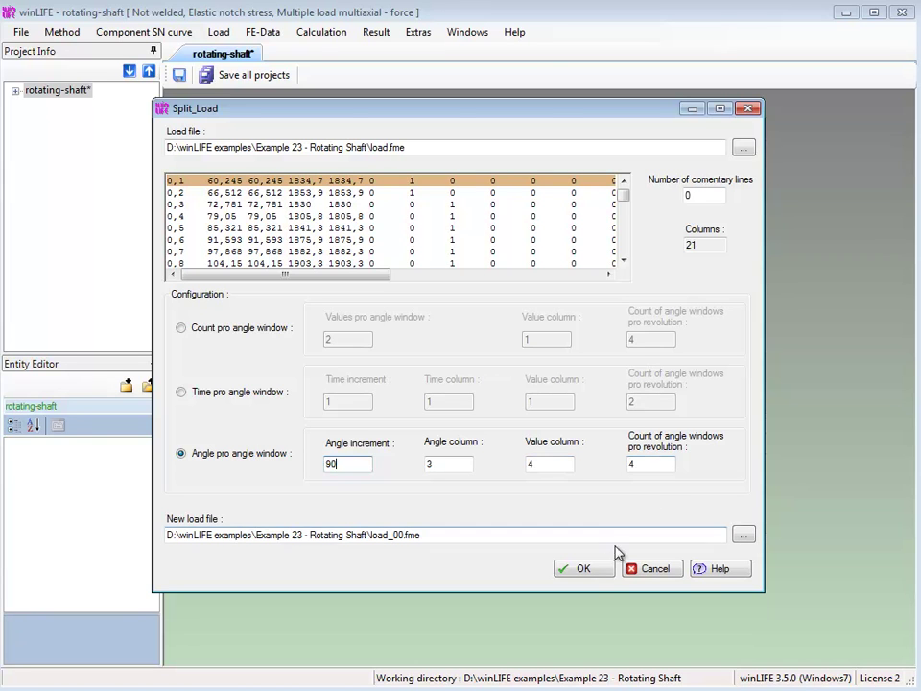
{"action": "left_click", "coordinate": [593, 568]}
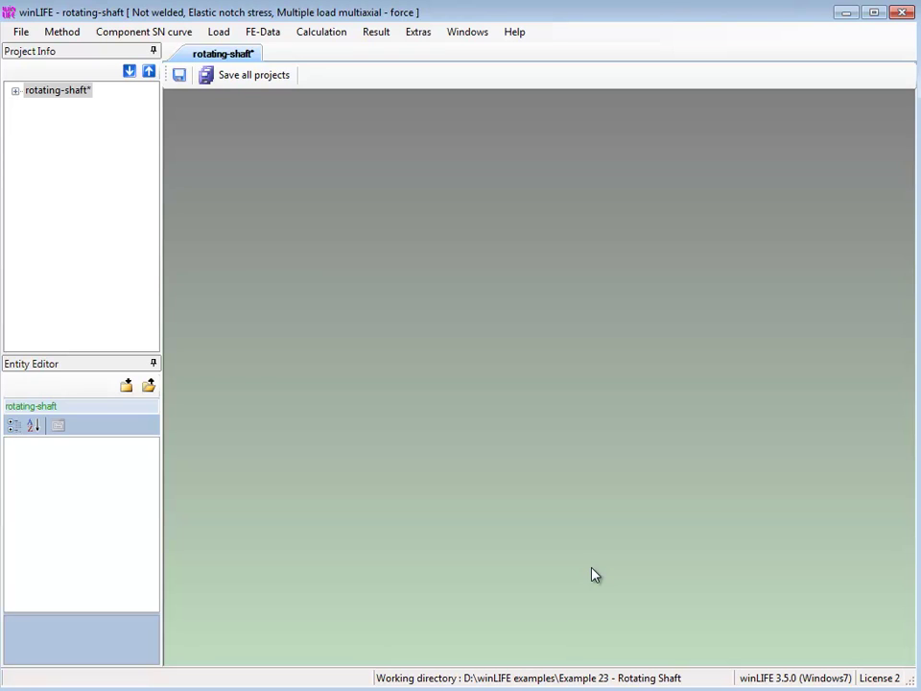
Step: Import load_00.fme as the load file for all four load indexes, keeping columns 1 to 4
{"action": "left_click", "coordinate": [219, 33]}
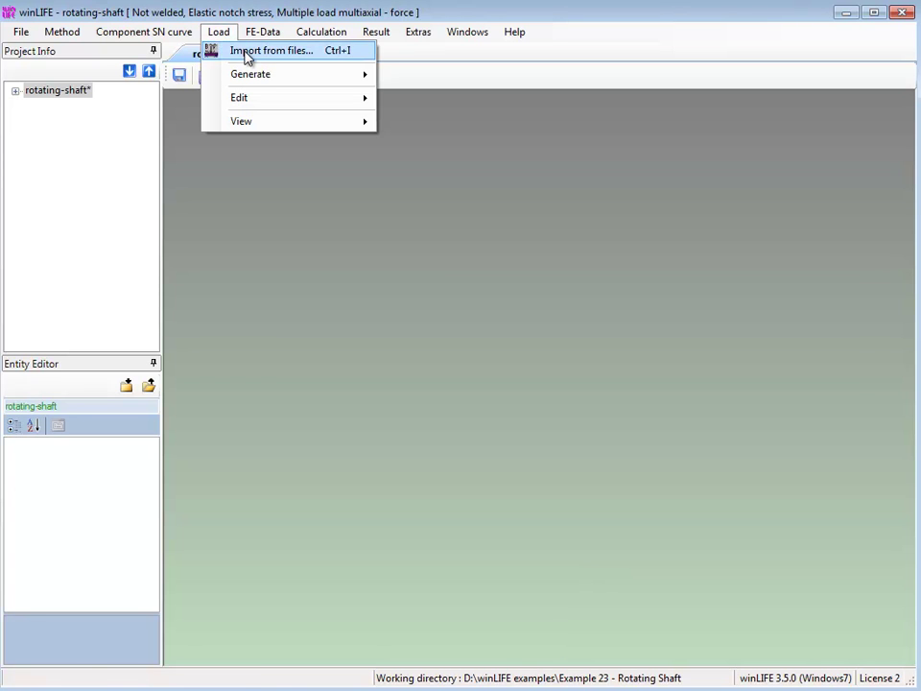
{"action": "left_click", "coordinate": [250, 53]}
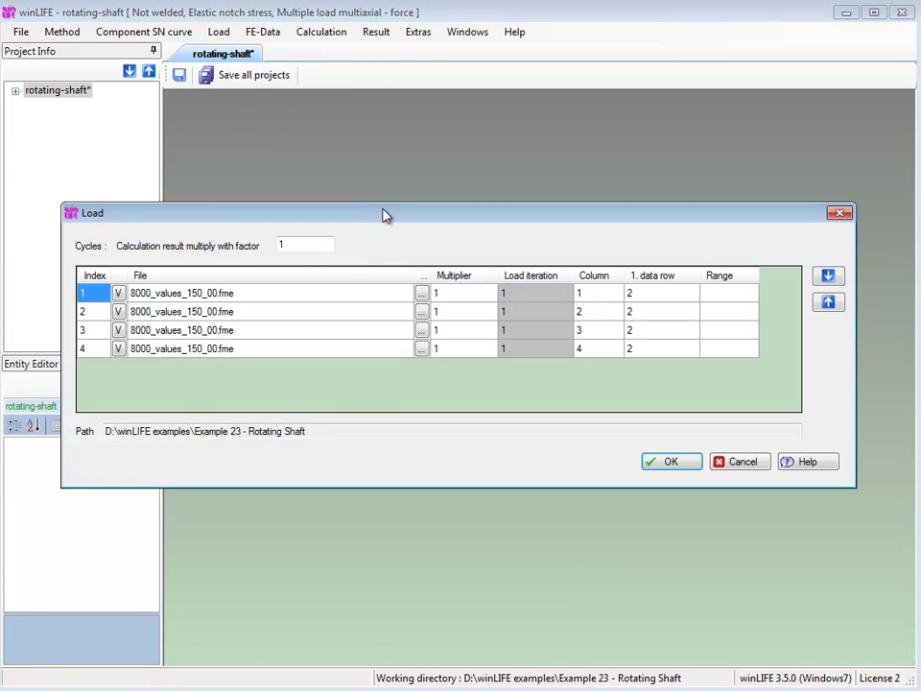
{"action": "left_click", "coordinate": [422, 294]}
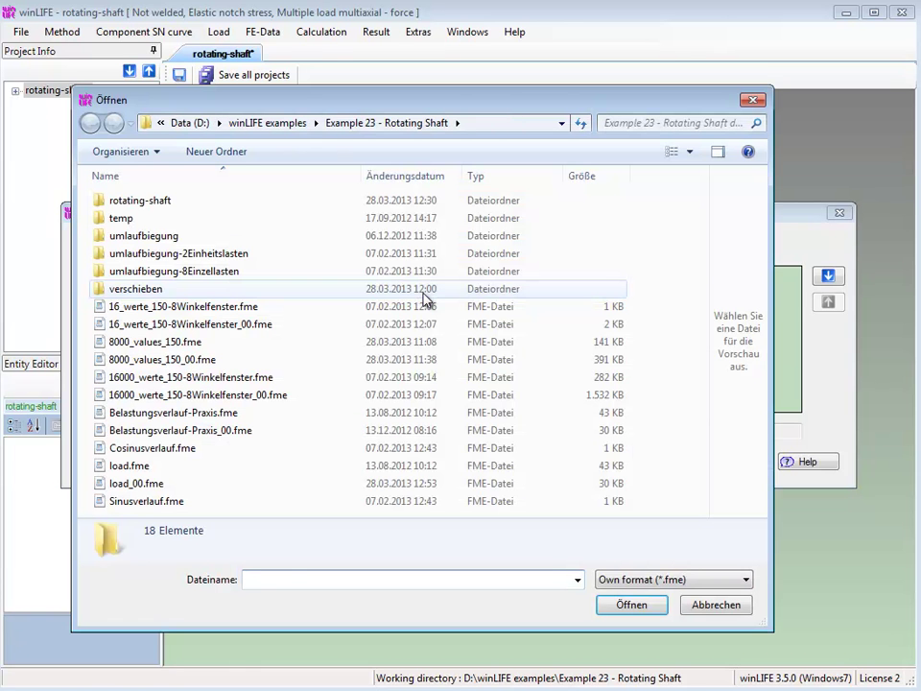
{"action": "left_click", "coordinate": [128, 484]}
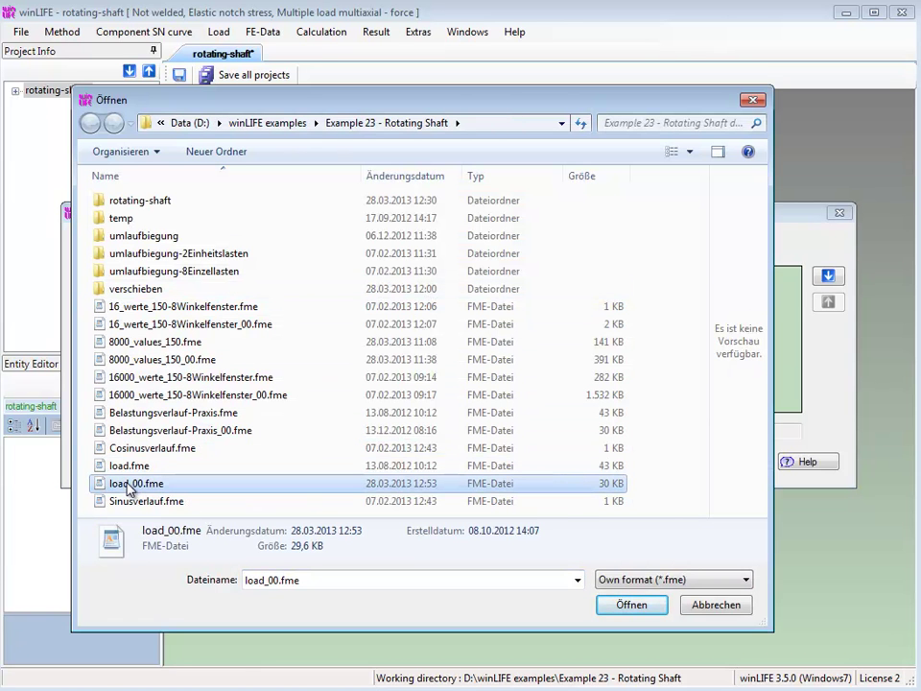
{"action": "double_click", "coordinate": [127, 485]}
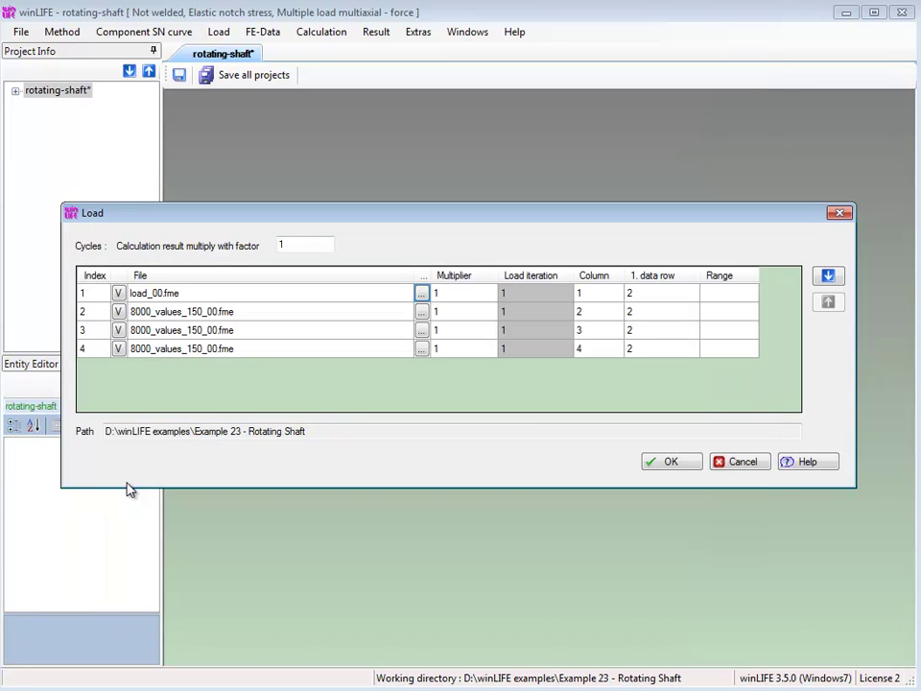
{"action": "left_click", "coordinate": [118, 294]}
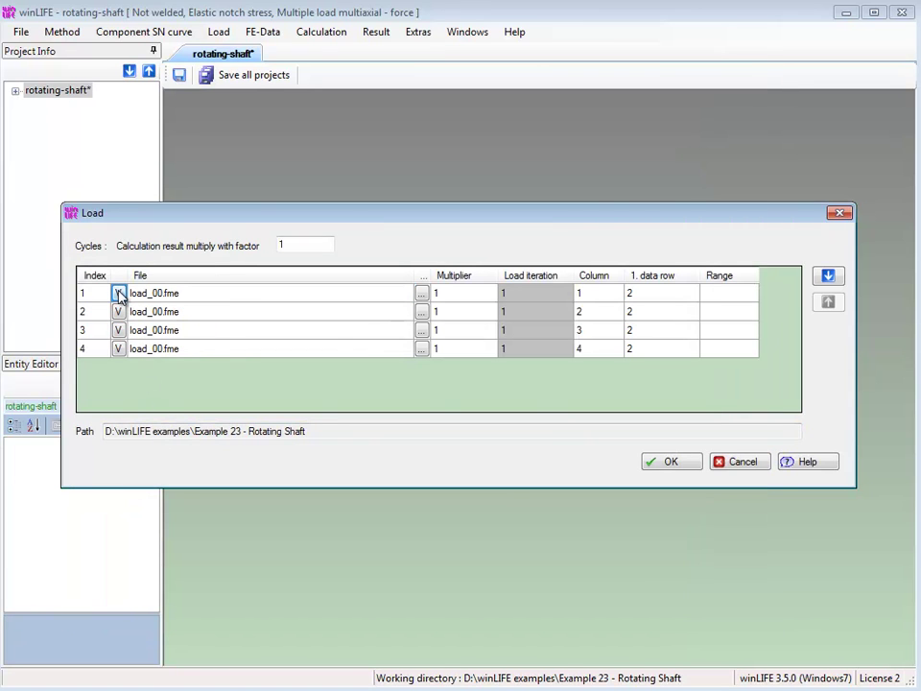
{"action": "left_click", "coordinate": [658, 470]}
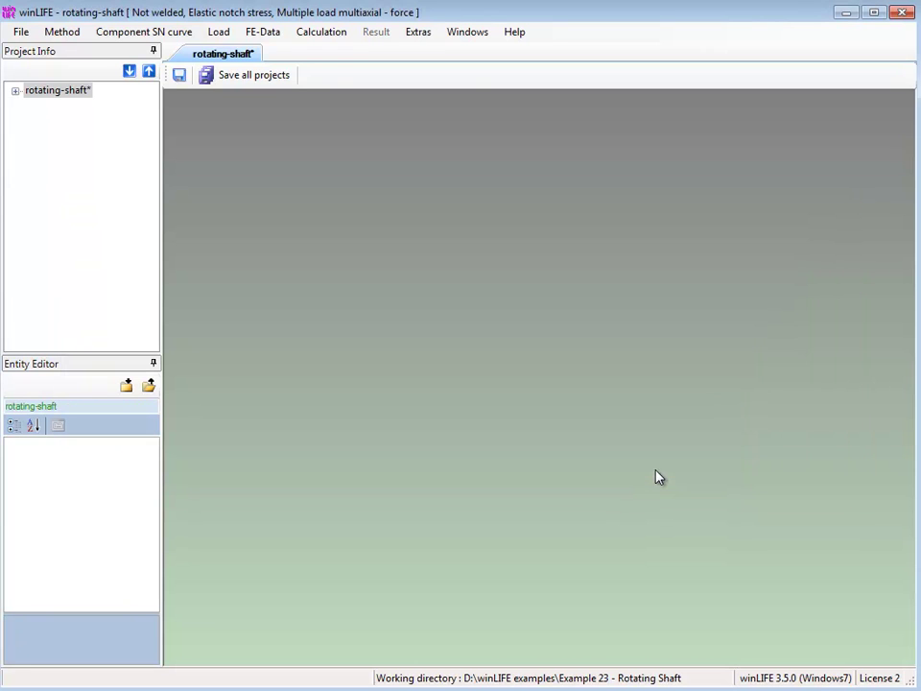
Step: Run the fatigue life calculation for the split loads with the existing calculation parameters and elementary form damage accumulation
{"action": "left_click", "coordinate": [323, 35]}
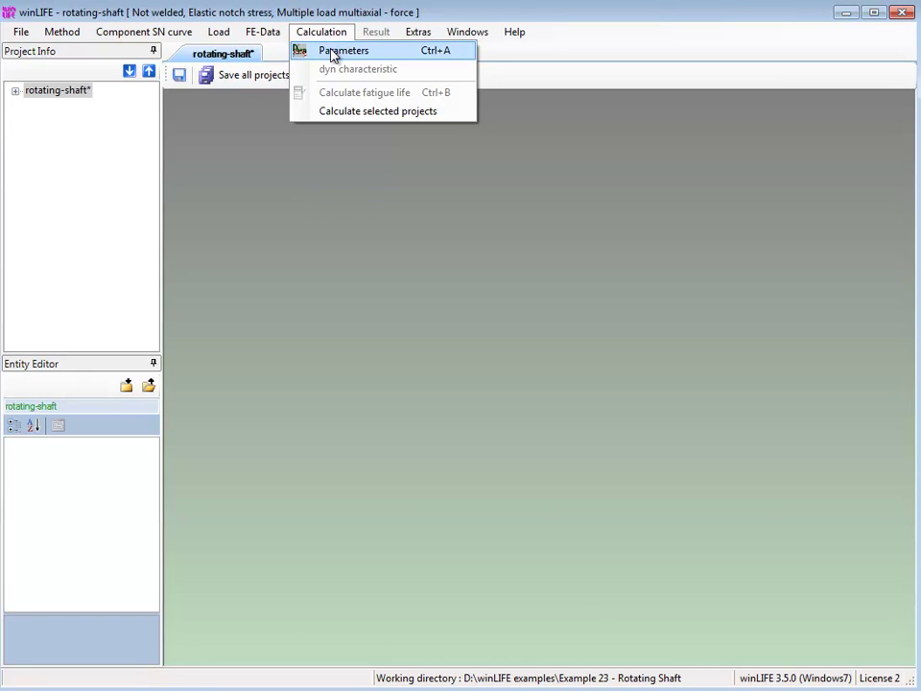
{"action": "left_click", "coordinate": [333, 54]}
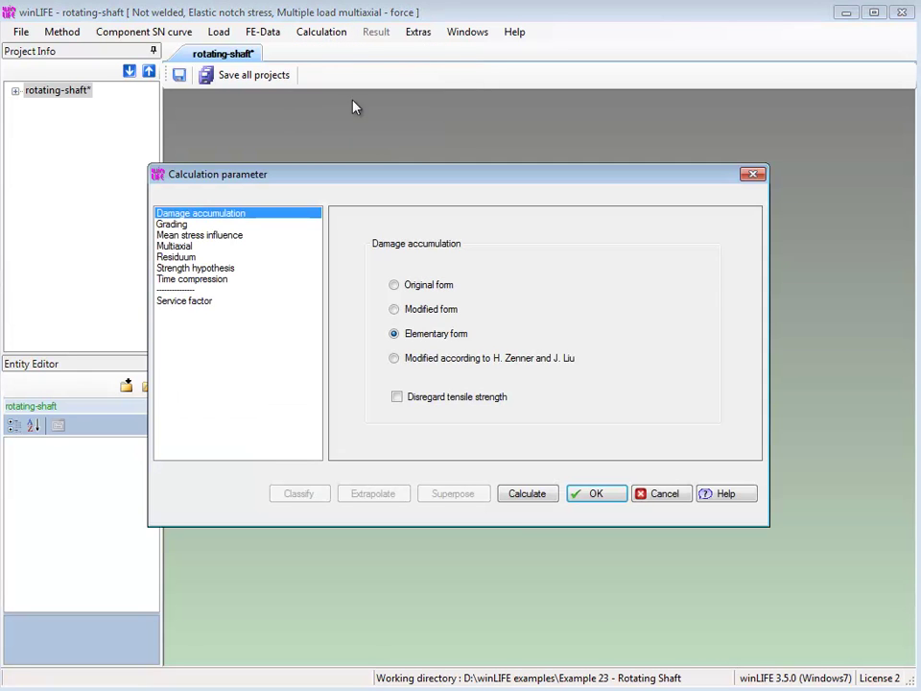
{"action": "left_click", "coordinate": [515, 495]}
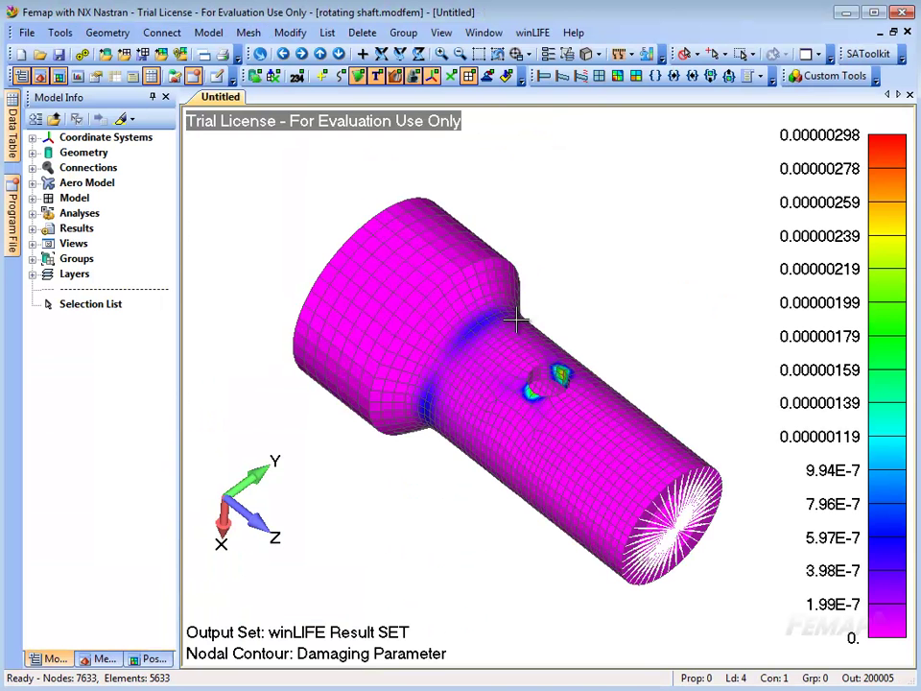
Step: Switch to Femap and examine the shaft's Damaging Parameter and utilization ratio contours around the cross hole and shoulder
{"action": "scroll", "coordinate": [517, 319], "scroll_direction": "up", "scroll_amount": 8}
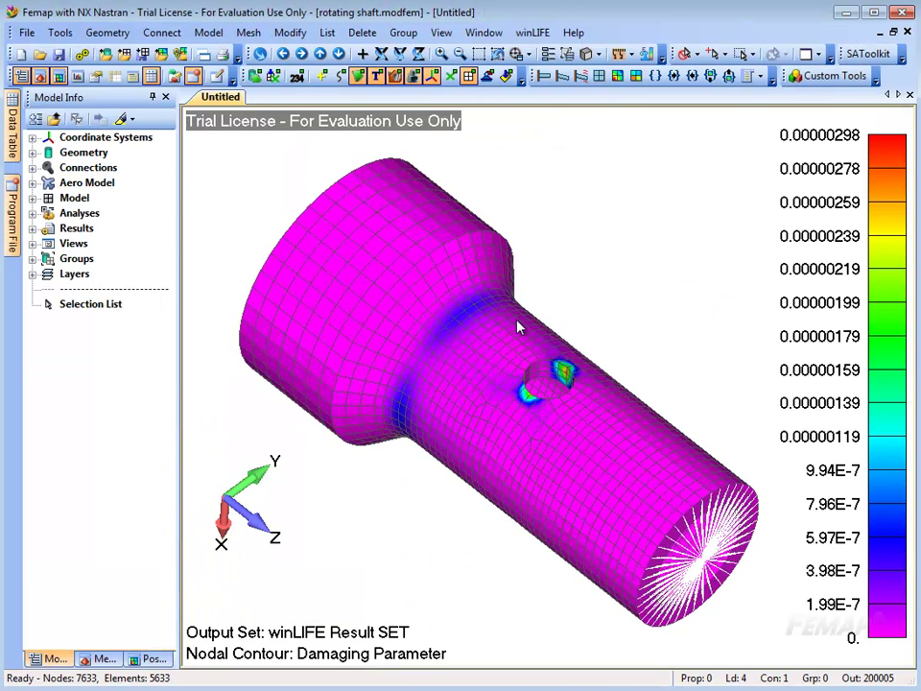
{"action": "left_click_drag", "start_coordinate": [517, 317], "coordinate": [447, 326]}
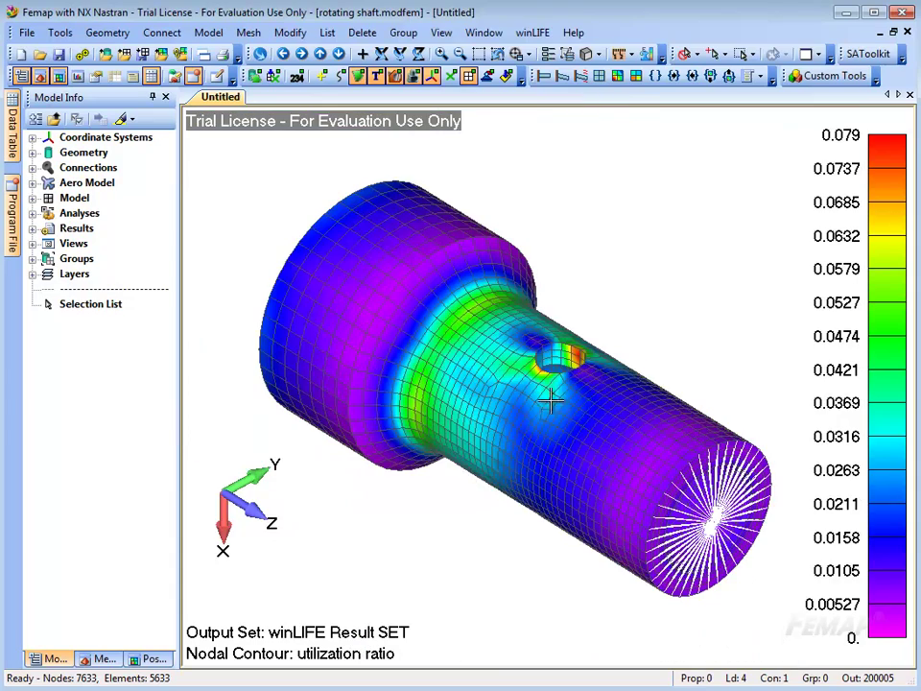
{"action": "scroll", "coordinate": [563, 387], "scroll_direction": "up", "scroll_amount": 7}
{"action": "mouse_move", "coordinate": [568, 376]}
{"action": "left_mouse_down"}
{"action": "mouse_move", "coordinate": [551, 387]}
{"action": "mouse_move", "coordinate": [553, 446]}
{"action": "mouse_move", "coordinate": [557, 374]}
{"action": "left_mouse_up"}
{"action": "scroll", "coordinate": [561, 383], "scroll_direction": "down", "scroll_amount": 4}
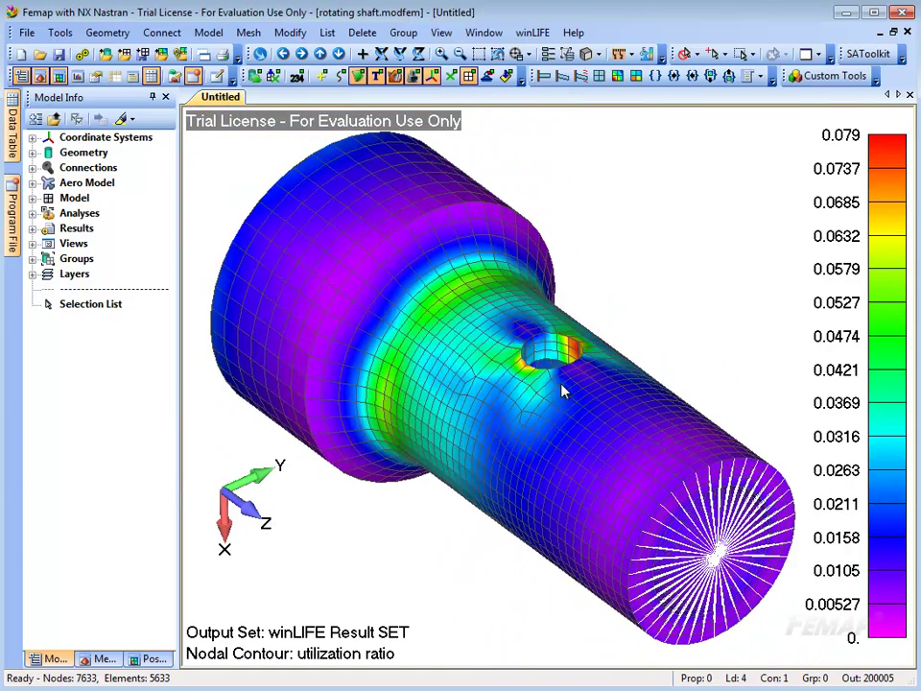